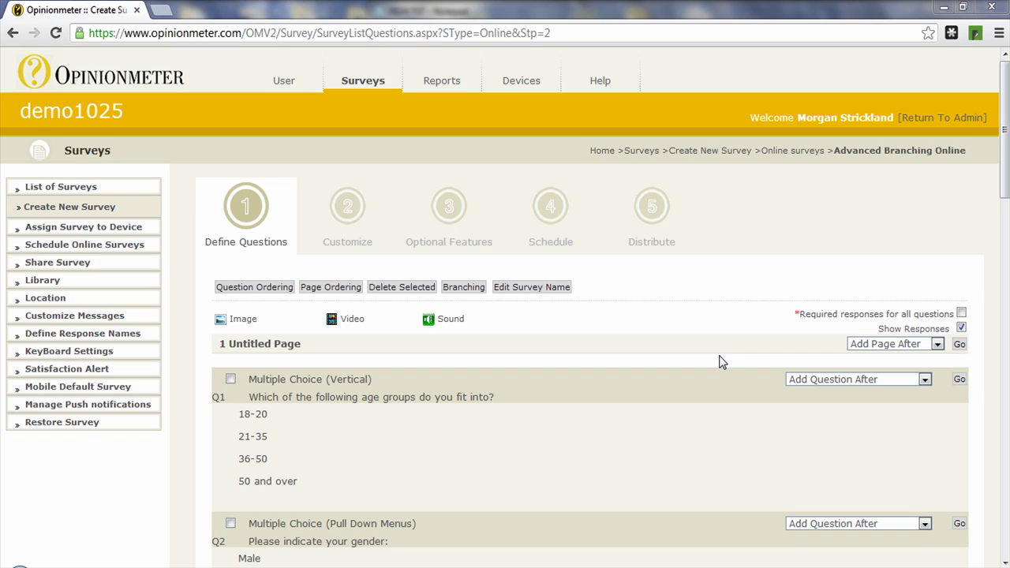
Step: Check the branching information of Q5, the services-used question, and open its advanced branching rules
left_click_drag(1004, 193, 1007, 487)
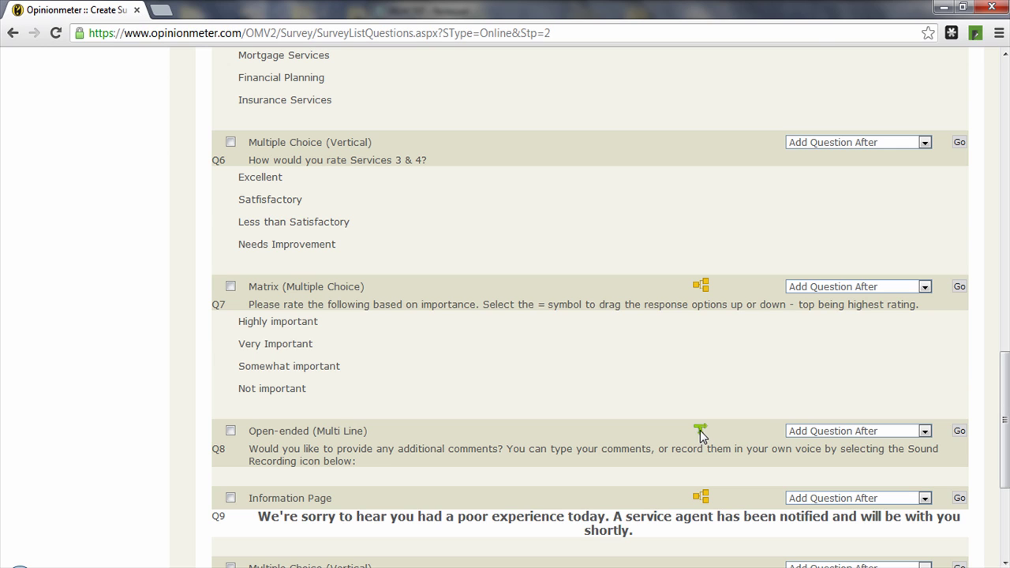
scroll(700, 432, "up", 4)
scroll(702, 437, "up", 1)
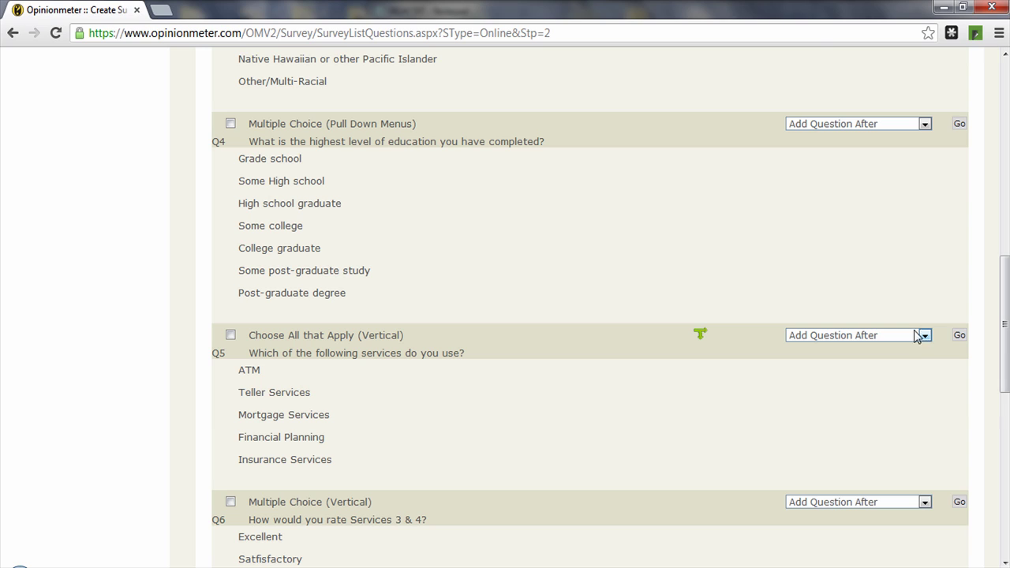
mouse_move(701, 338)
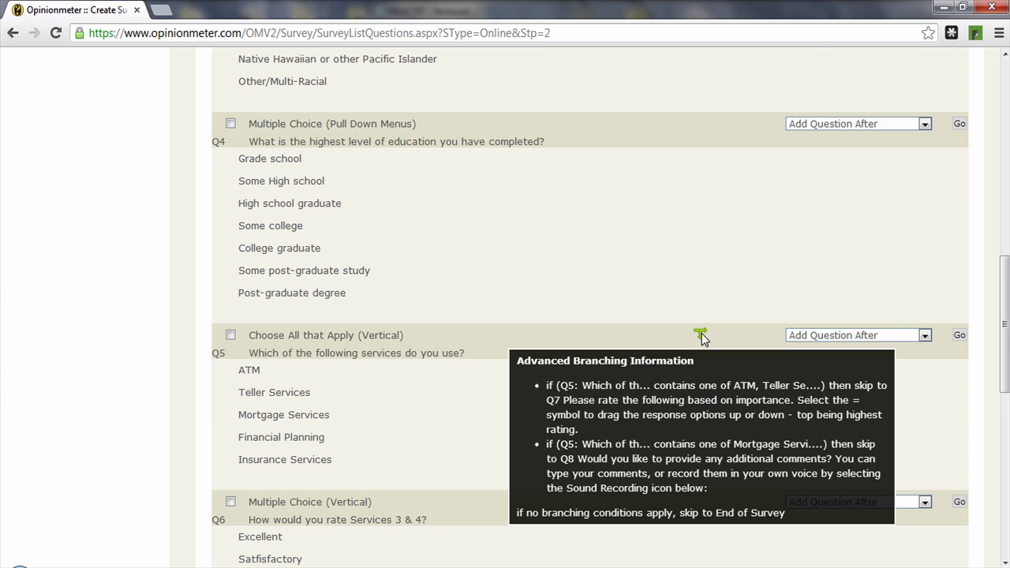
left_click(925, 337)
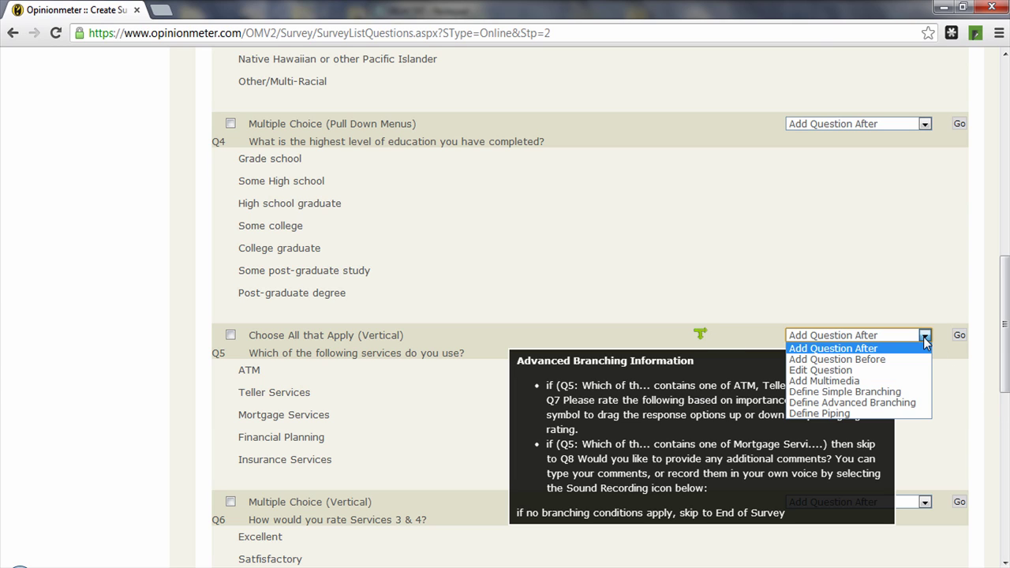
left_click(885, 403)
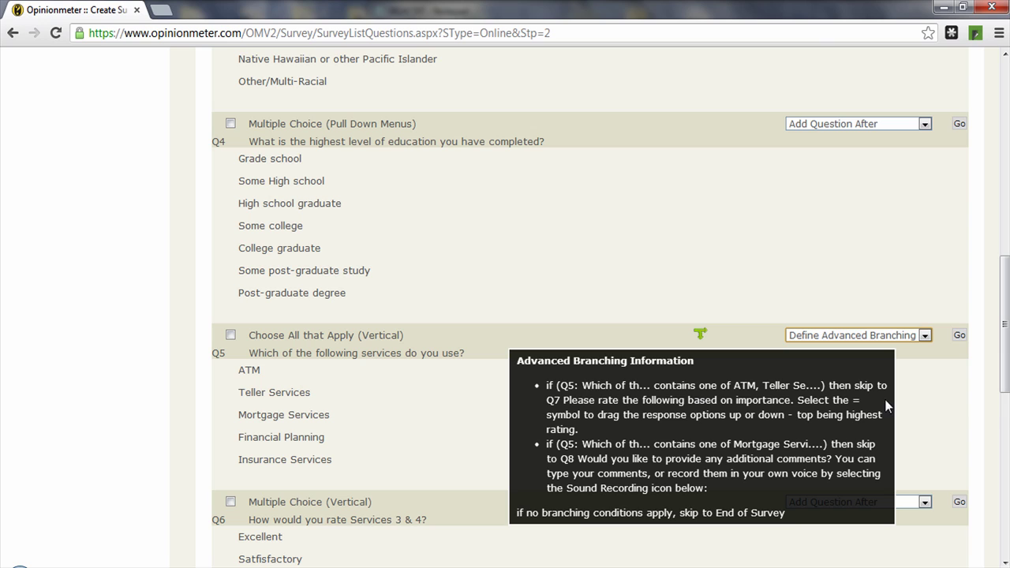
left_click(958, 338)
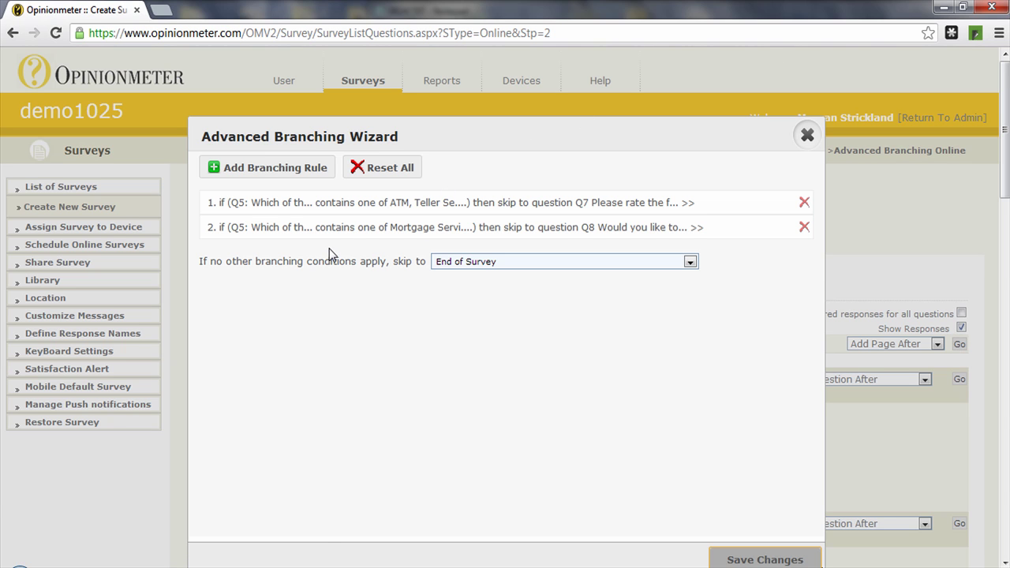
Step: Review the first Q5 rule's operators and selected services, keep "contains one of" as its condition, and save the rule
left_click(341, 210)
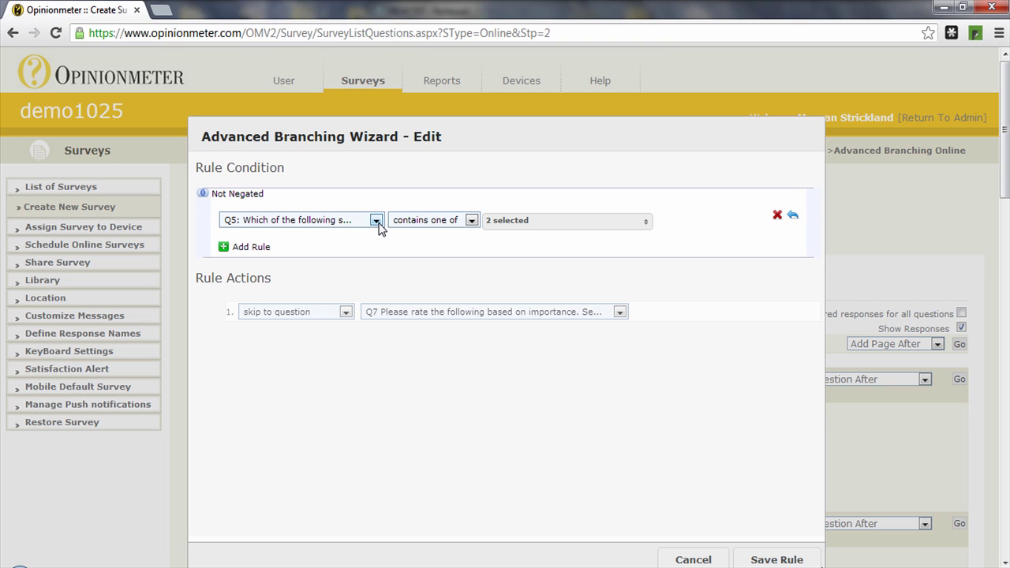
left_click(471, 220)
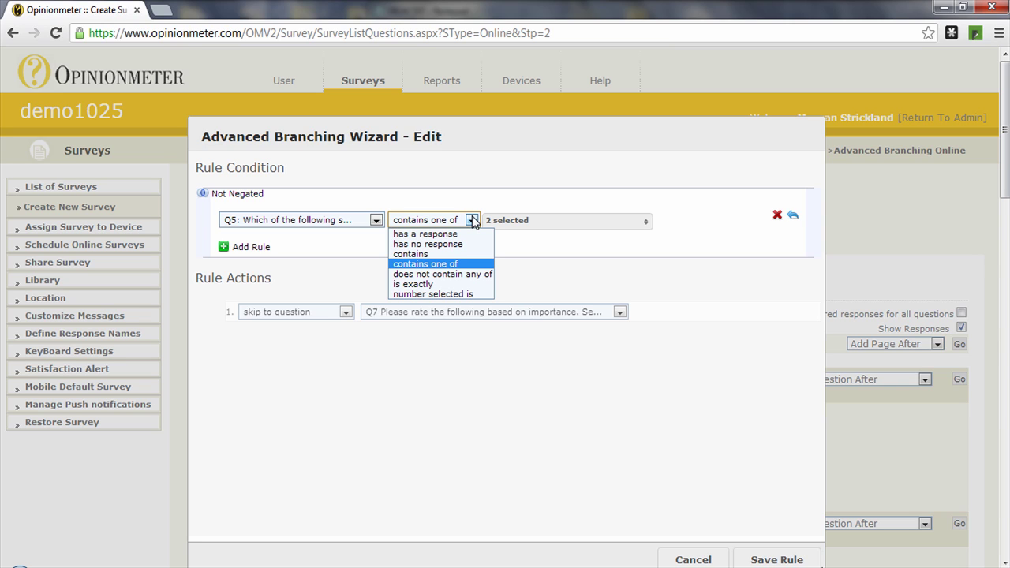
left_click(463, 266)
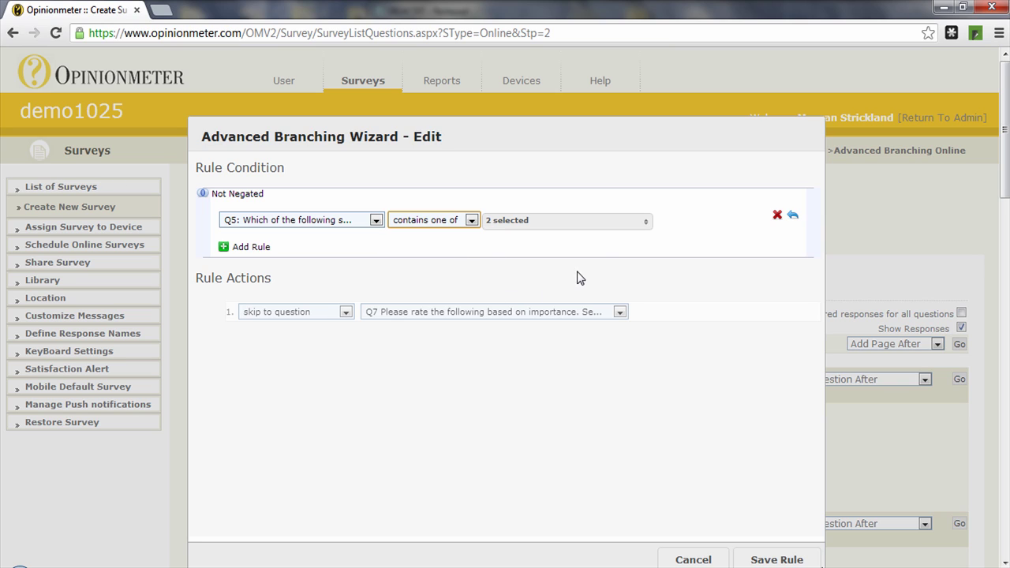
left_click(647, 228)
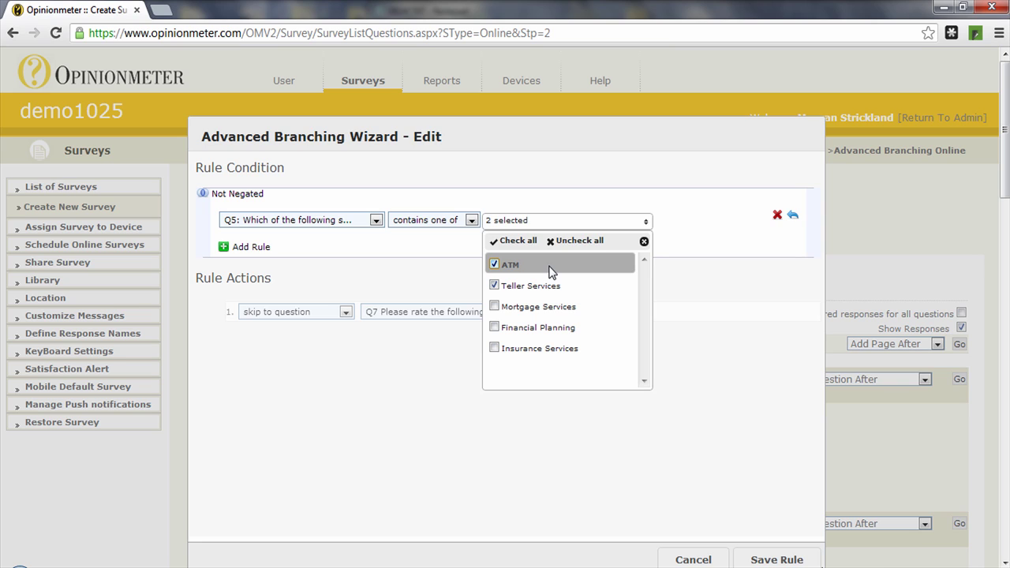
left_click(742, 282)
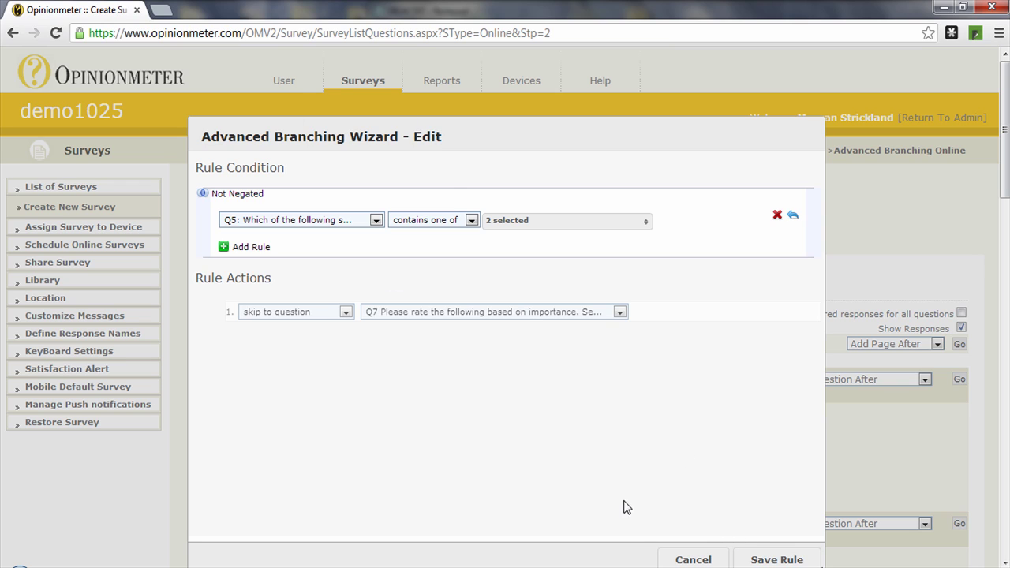
left_click(778, 561)
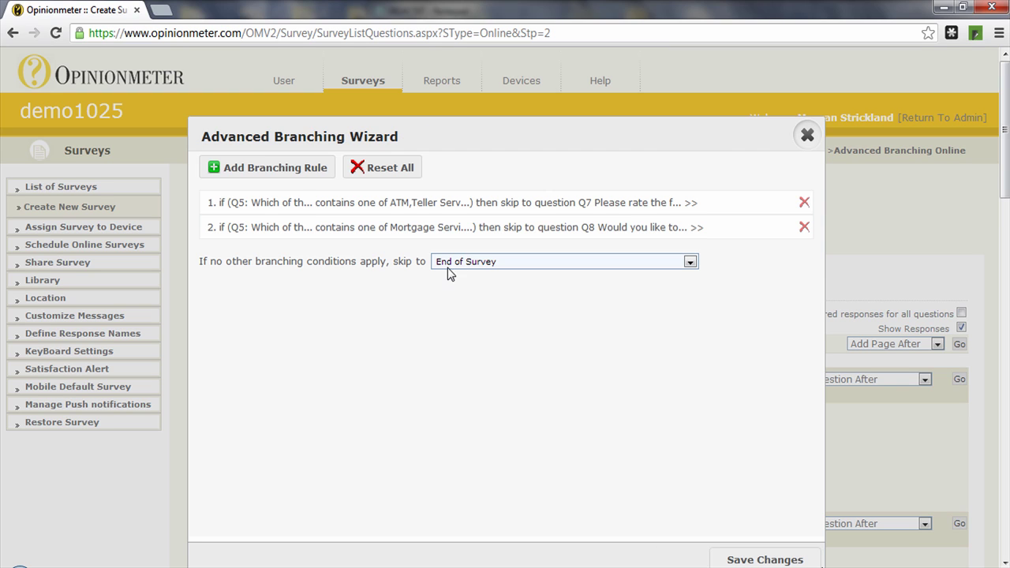
Step: Review the second Q5 rule's operators and selected services, then save the rule and the branching changes
left_click(293, 233)
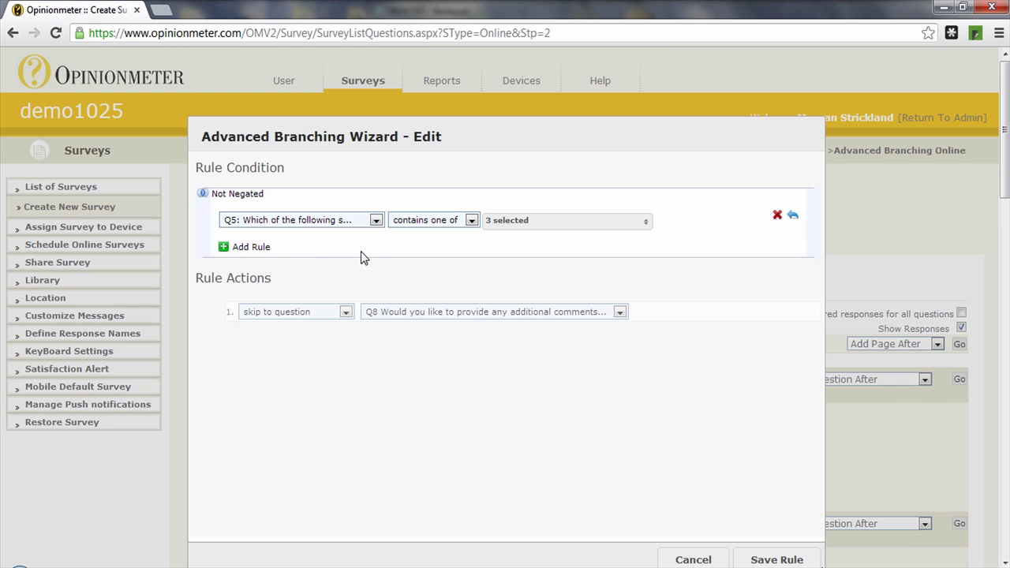
left_click(471, 220)
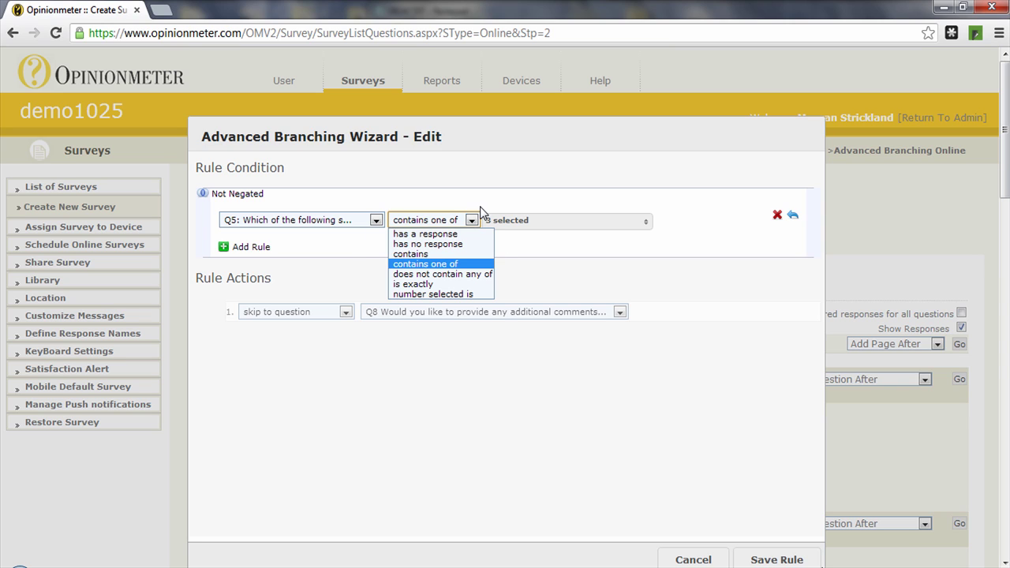
left_click(477, 216)
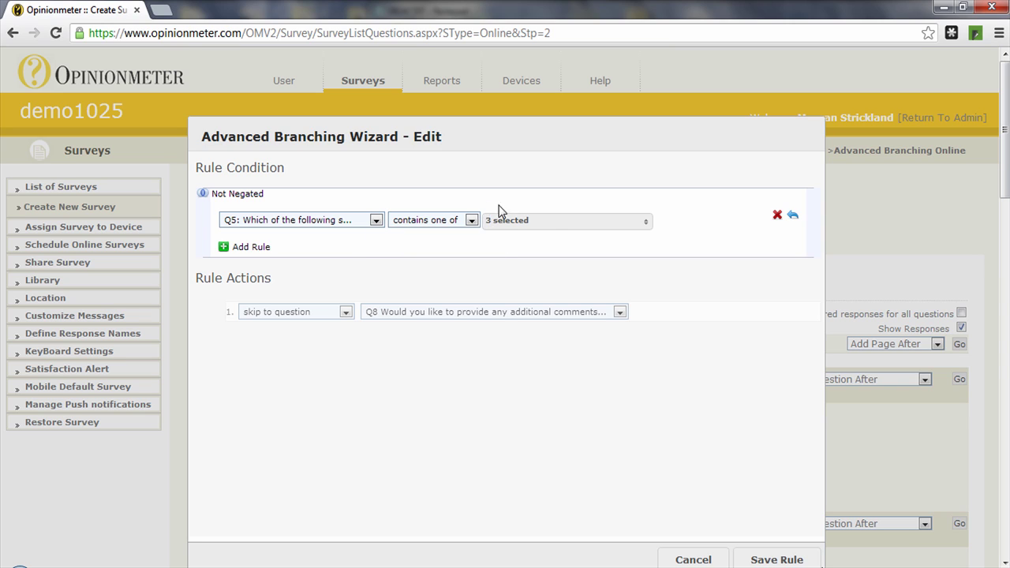
left_click(592, 227)
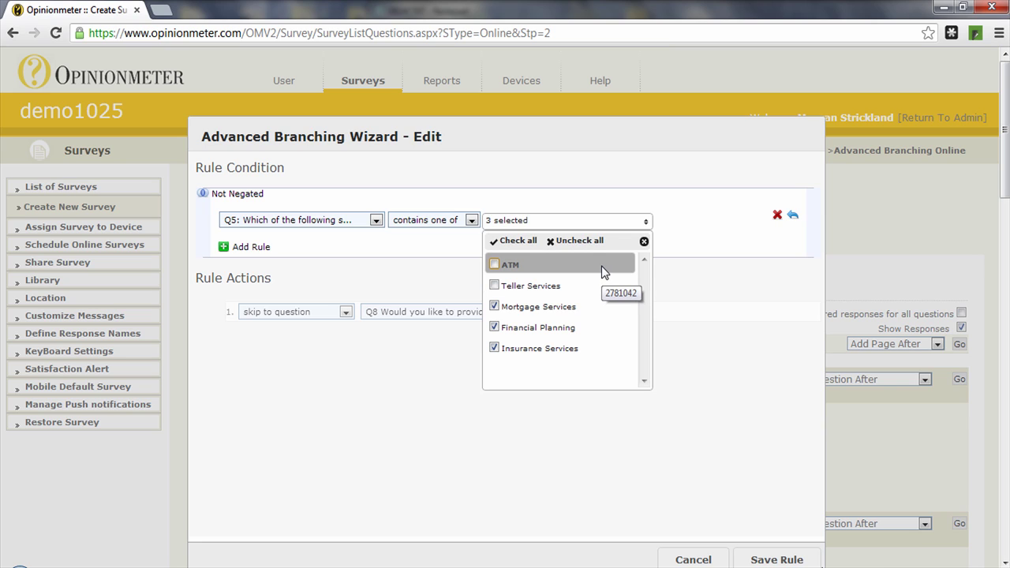
left_click(686, 288)
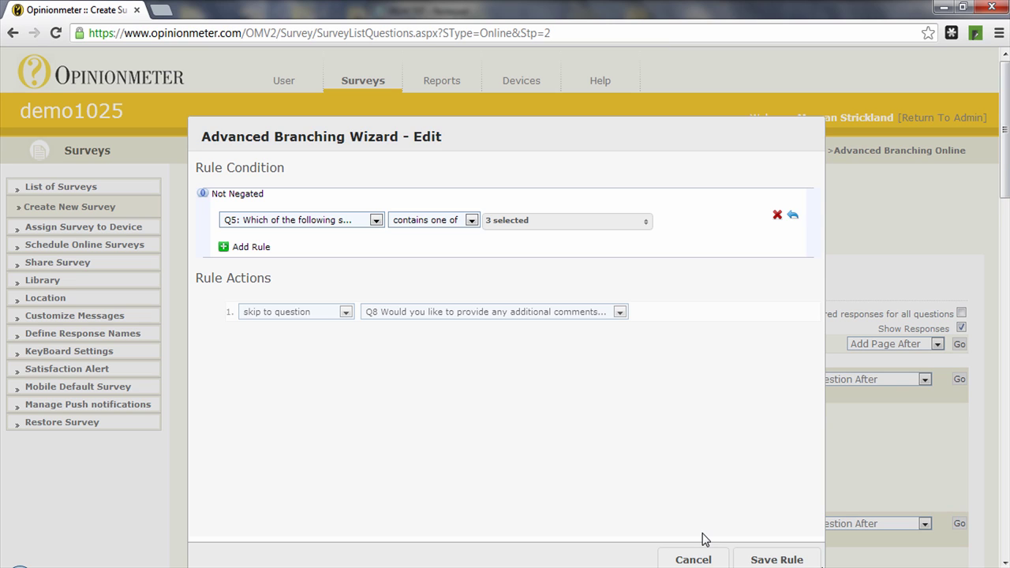
left_click(769, 560)
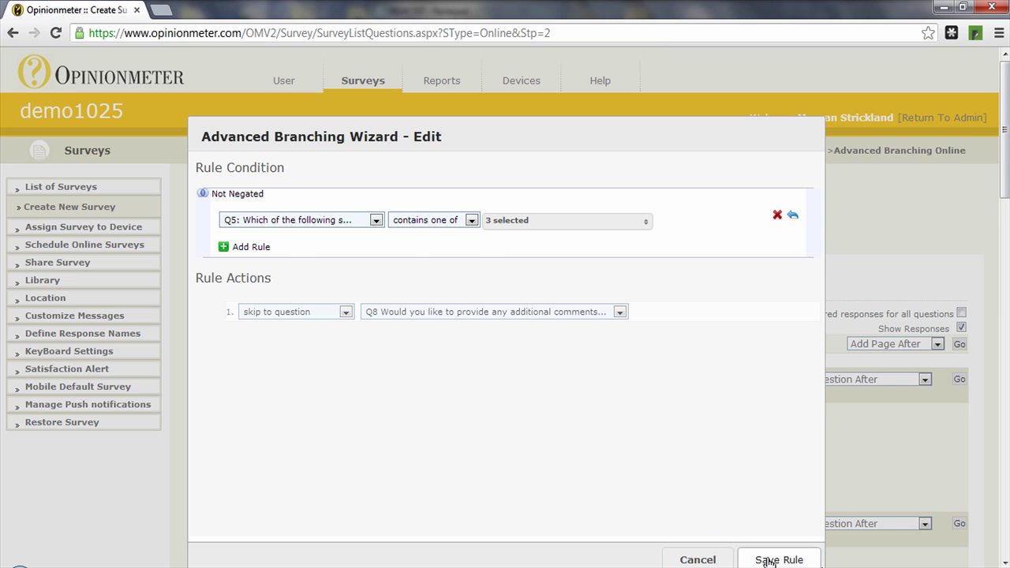
left_click(768, 559)
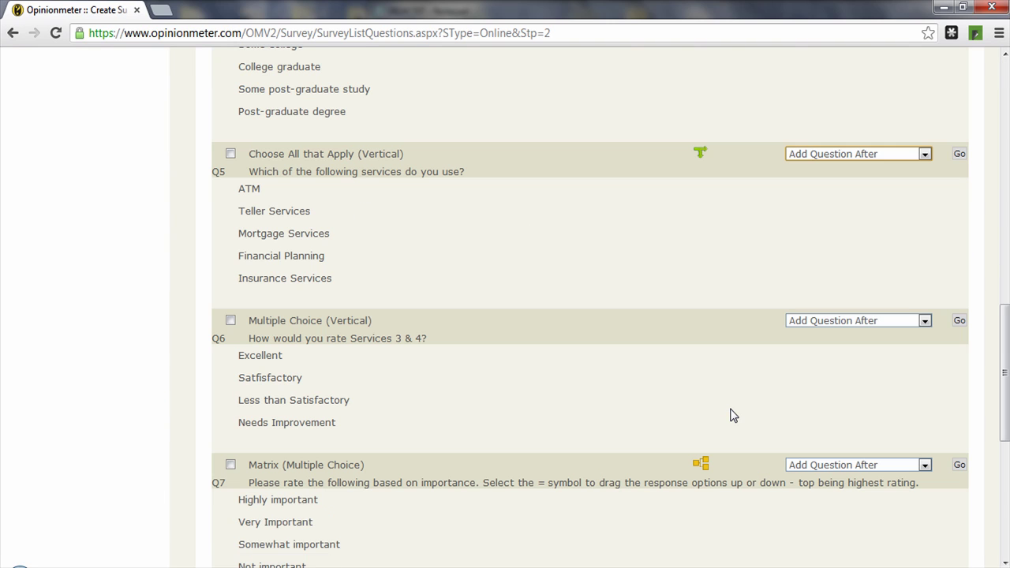
Step: Look over questions Q5 to Q10 and open the advanced branching rules of Q8, the additional comments question
scroll(730, 412, "up", 1)
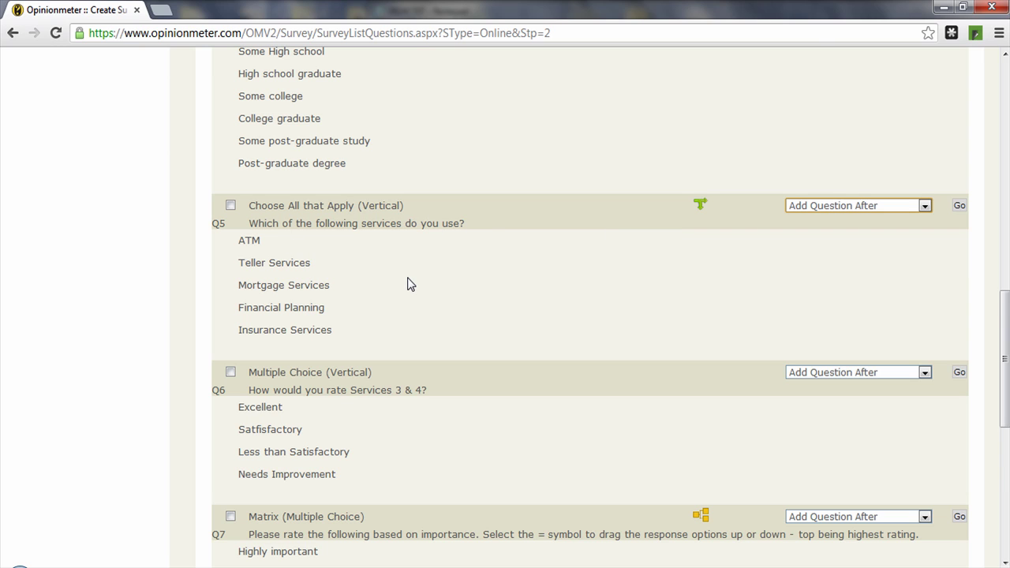
scroll(411, 284, "down", 2)
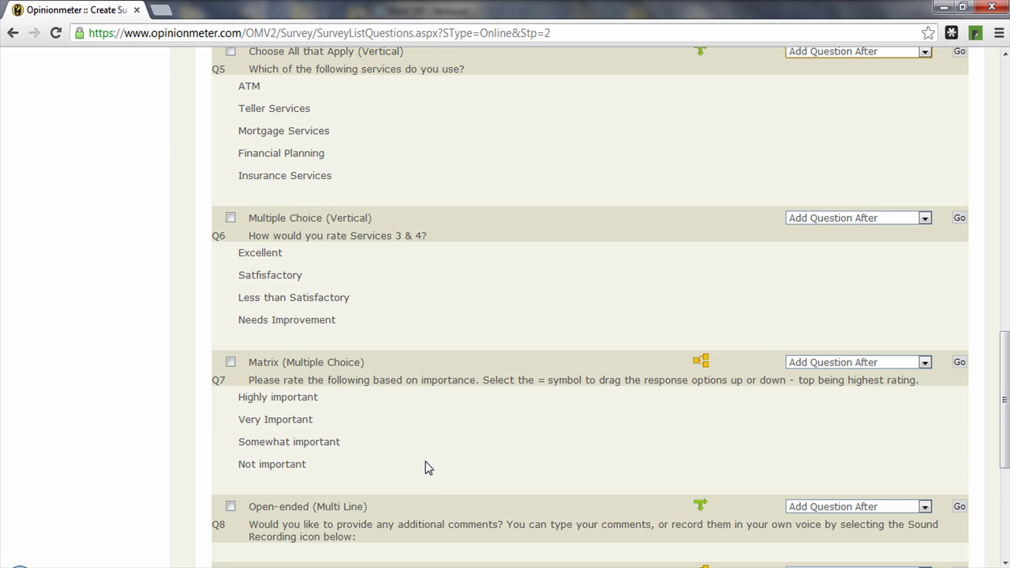
scroll(426, 468, "down", 2)
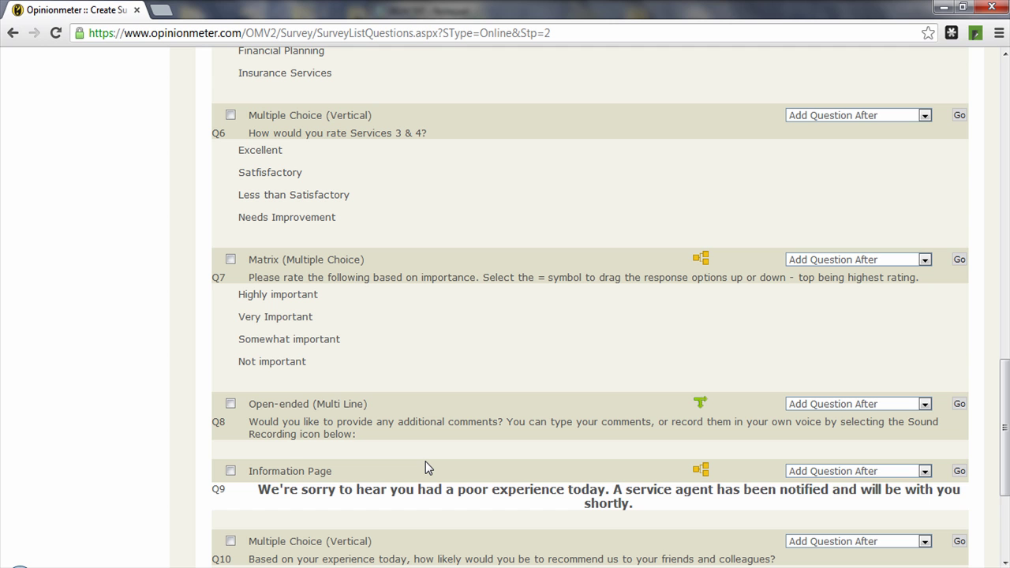
scroll(425, 468, "up", 3)
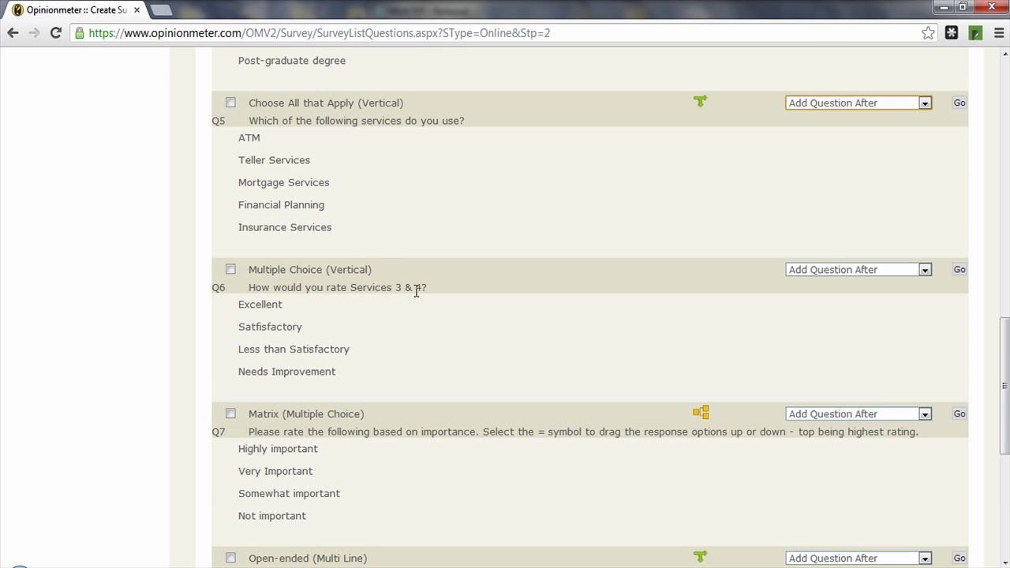
scroll(416, 290, "down", 3)
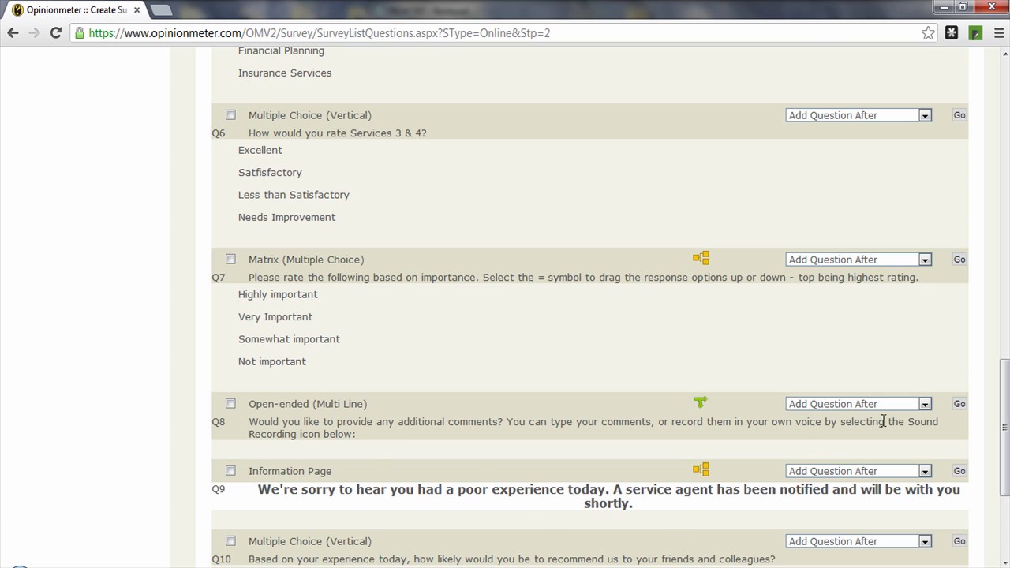
left_click(926, 404)
left_click(900, 471)
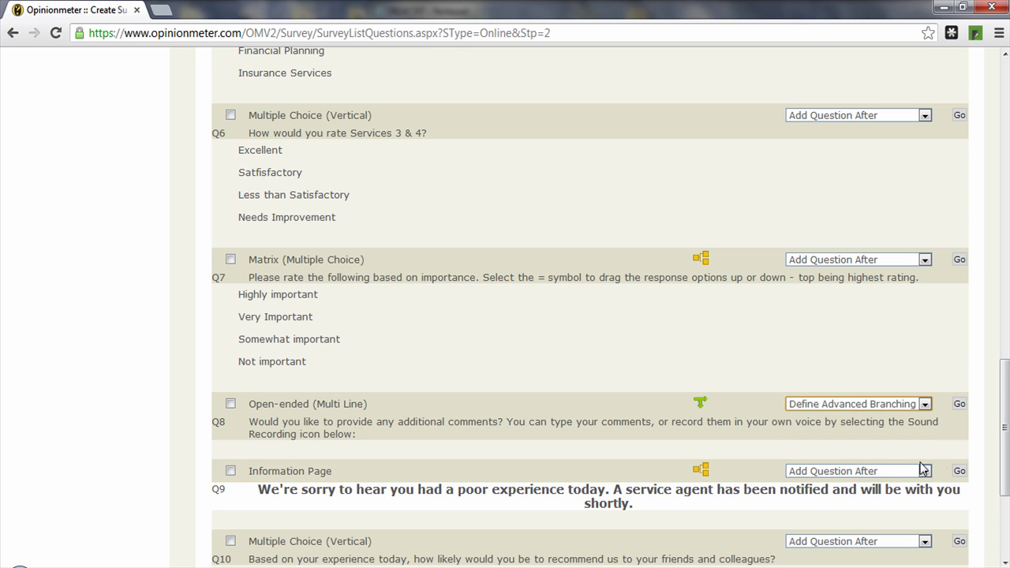
left_click(959, 405)
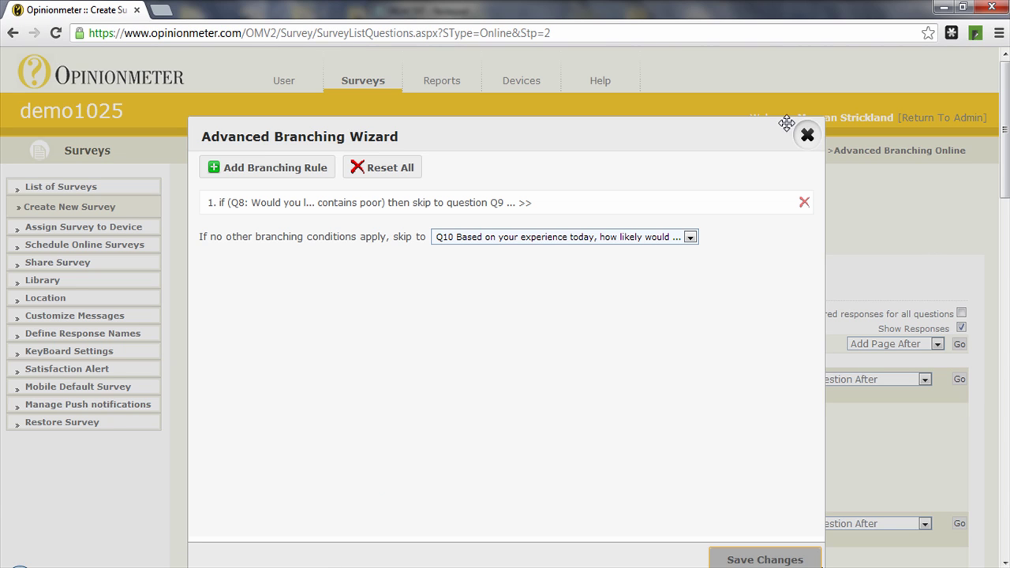
Step: Examine the operators available for the Q8 rule's condition, save the rule unchanged, and close the branching wizard
left_click(487, 203)
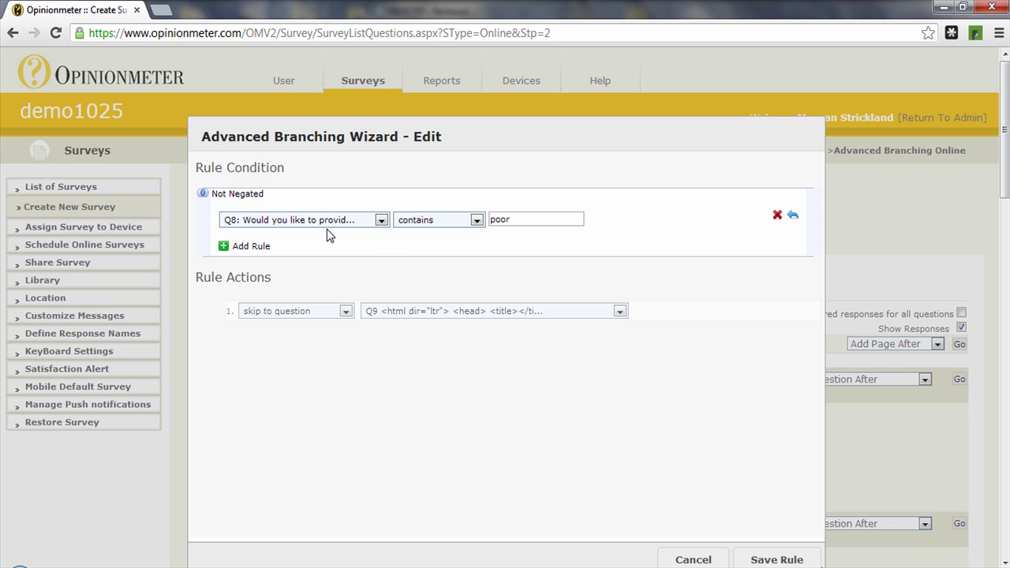
left_click(478, 222)
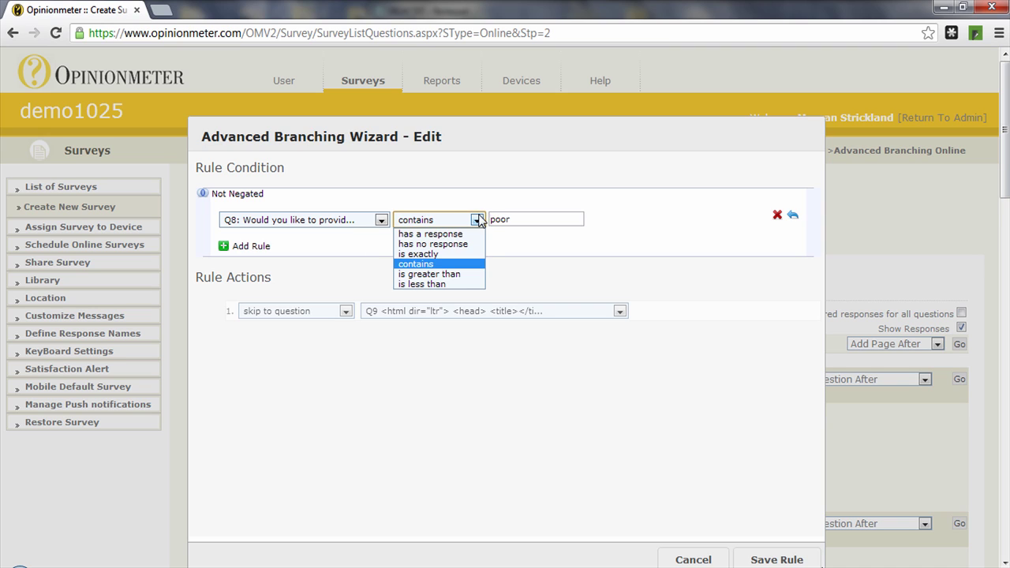
left_click(480, 220)
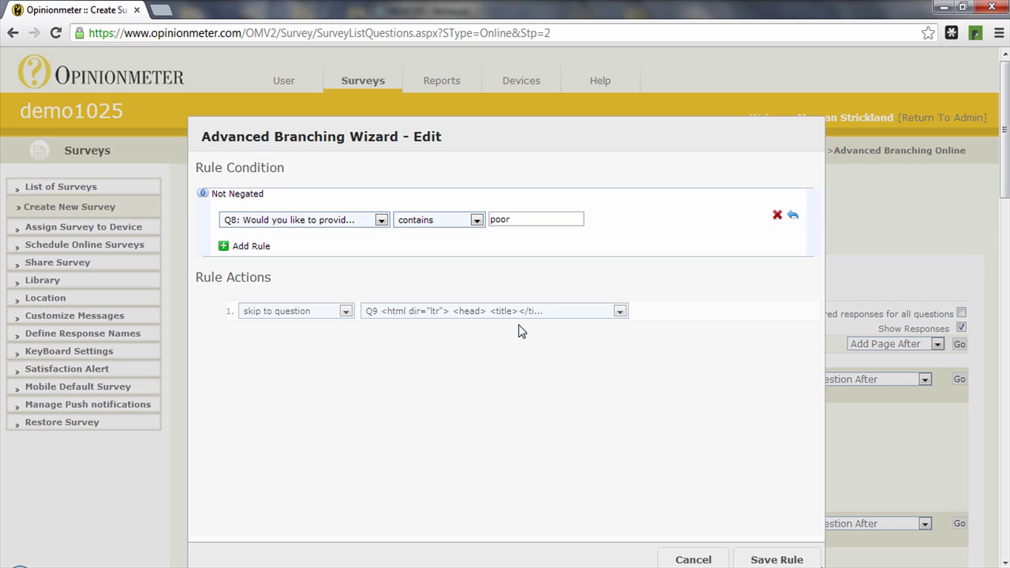
left_click(766, 560)
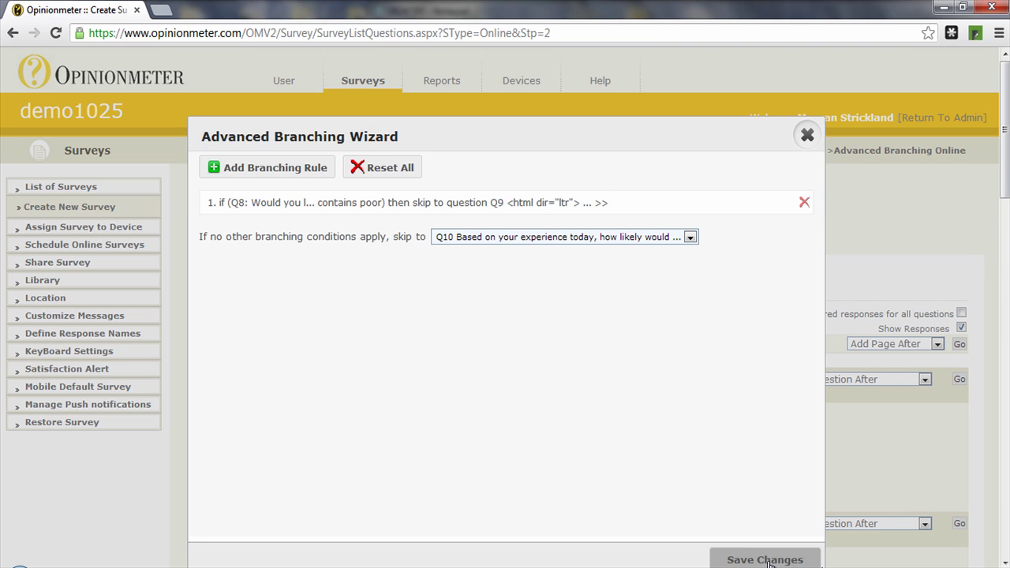
left_click(807, 136)
left_click(534, 318)
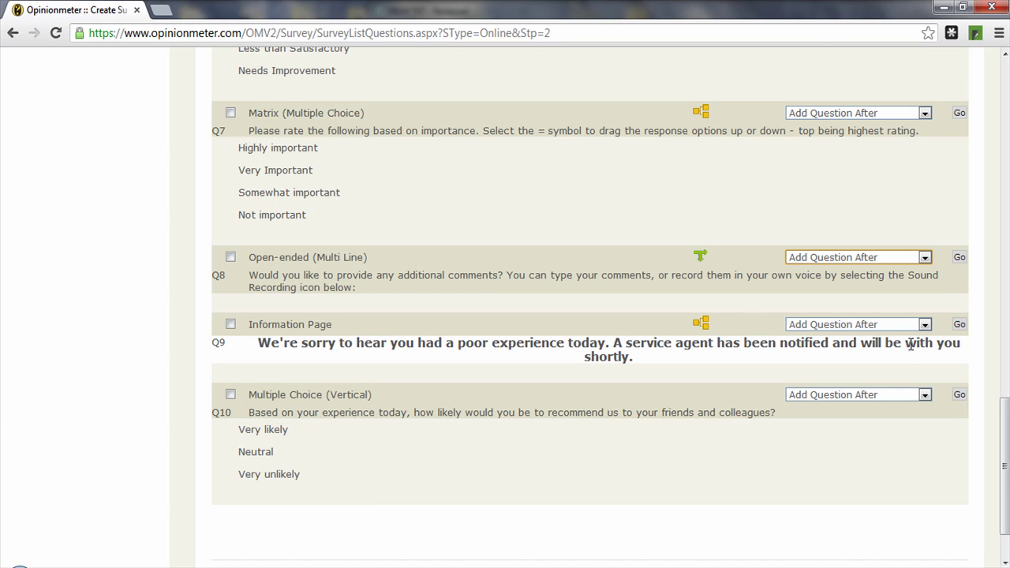
Step: View the simple branching redirect defined for the Q9 information page and leave it without saving
left_click(924, 326)
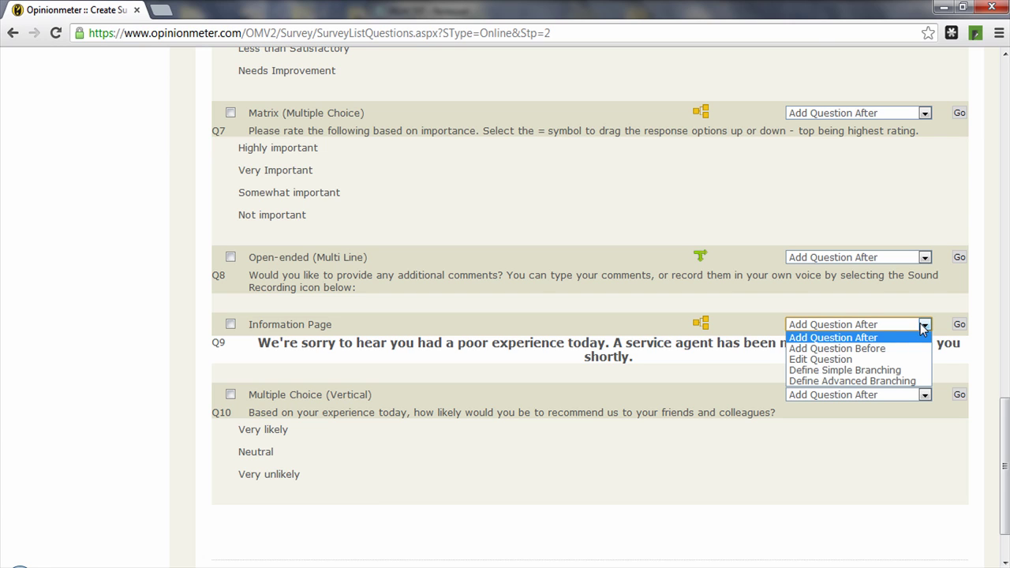
left_click(915, 370)
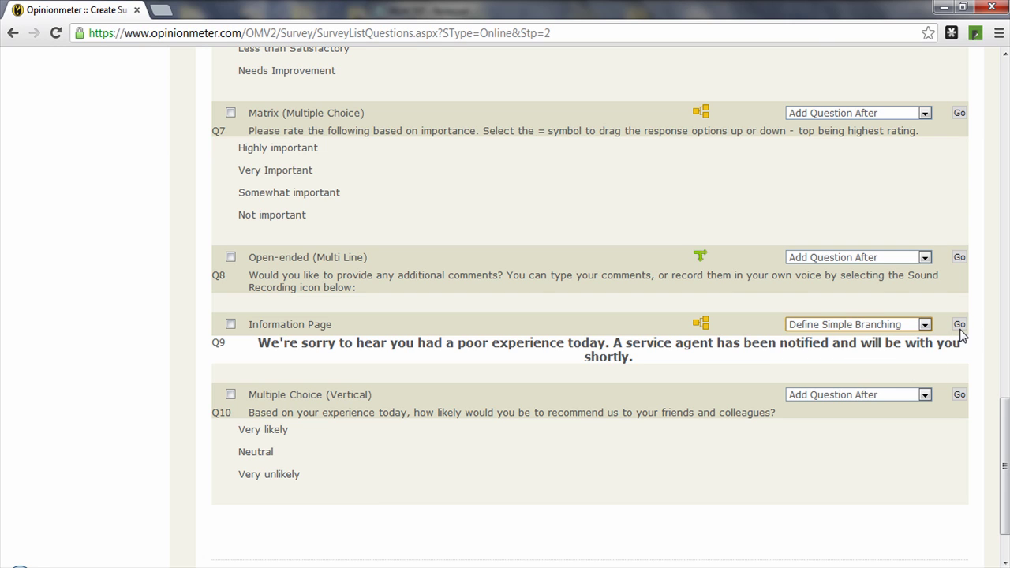
left_click(960, 327)
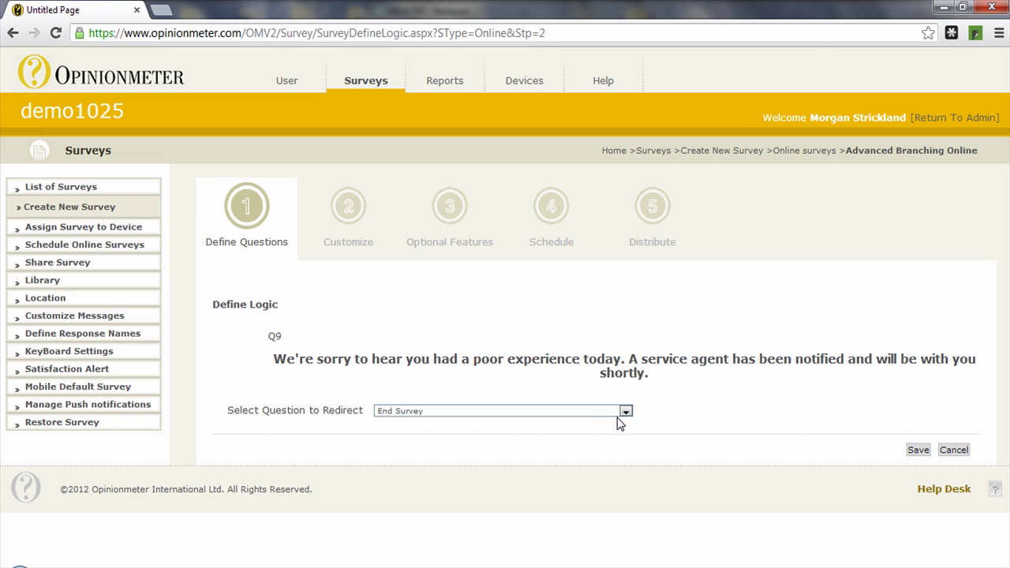
left_click(952, 453)
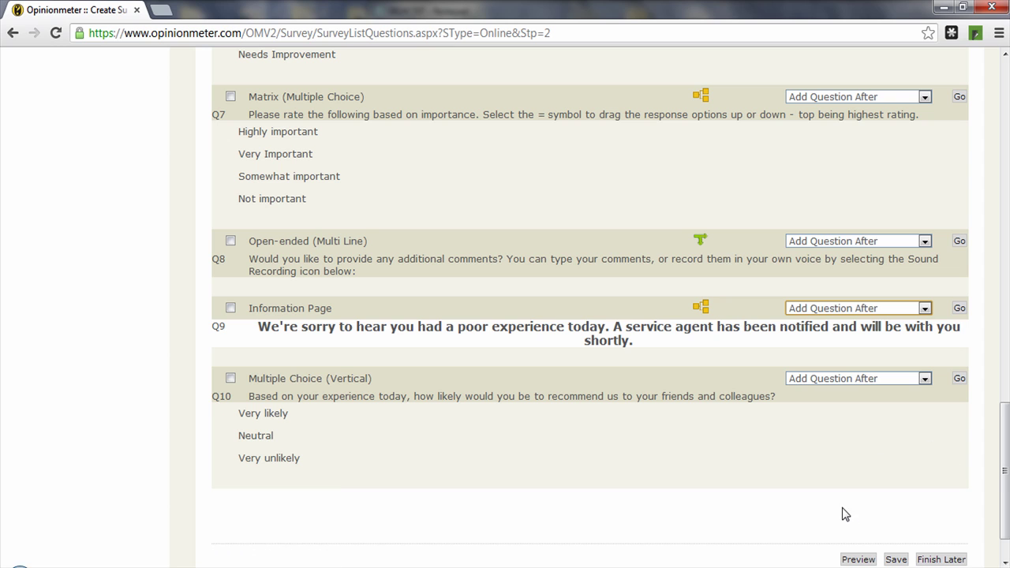
Step: Start a preview of the survey and answer the profile questions with 21-35, Male, Asian and Post-graduate degree
left_click(860, 559)
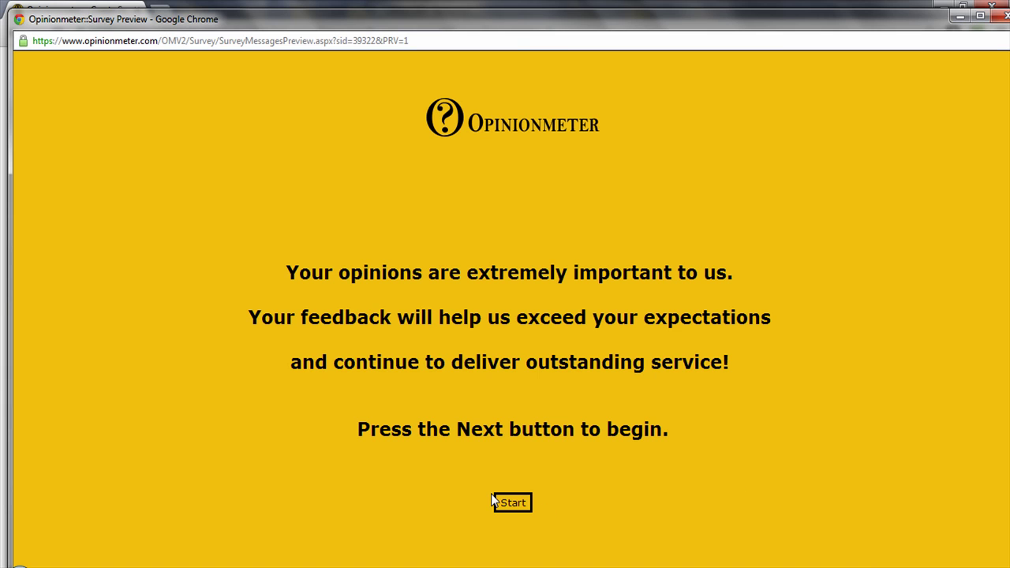
left_click(498, 503)
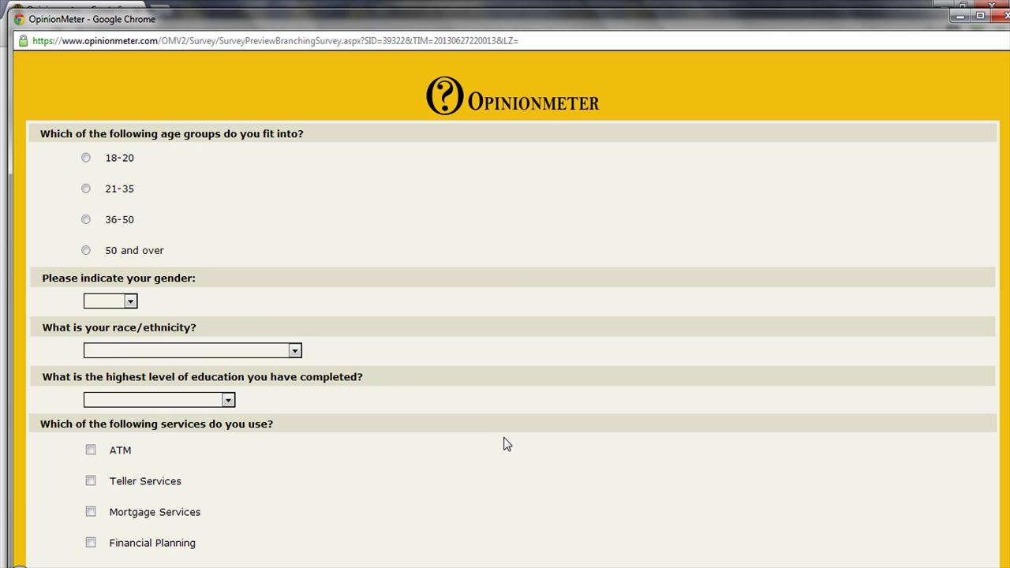
scroll(506, 443, "down", 1)
left_click(87, 138)
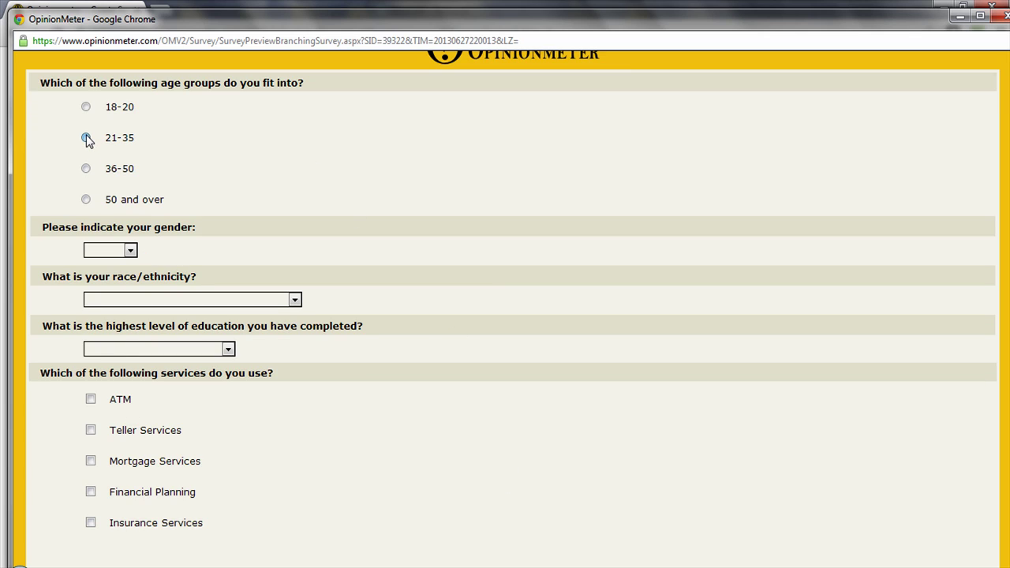
left_click(117, 250)
left_click(113, 275)
left_click(132, 301)
left_click(142, 349)
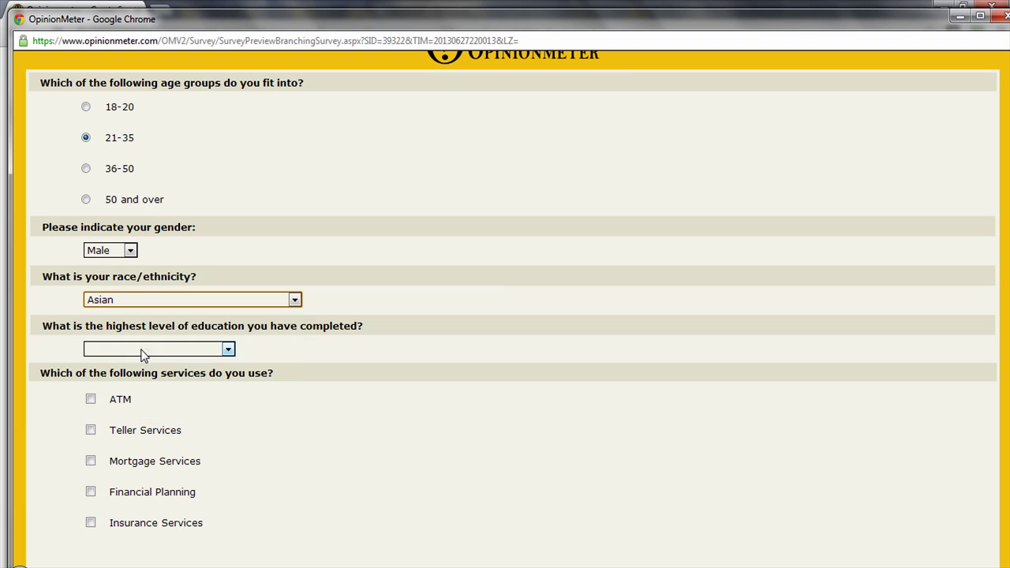
left_click(133, 354)
left_click(129, 454)
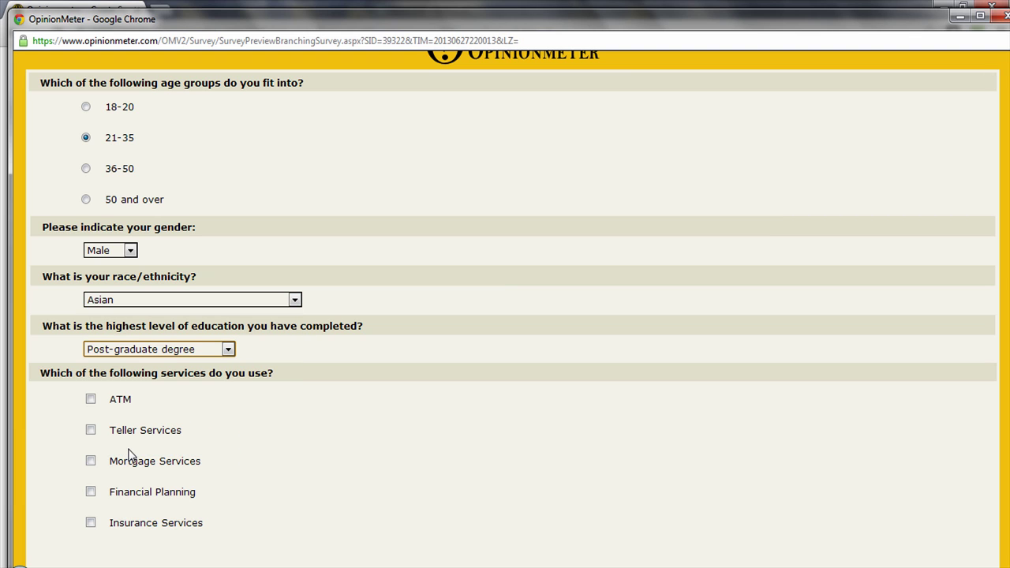
Step: Choose ATM and Teller Services as the services used and continue to the following preview page
scroll(301, 509, "down", 1)
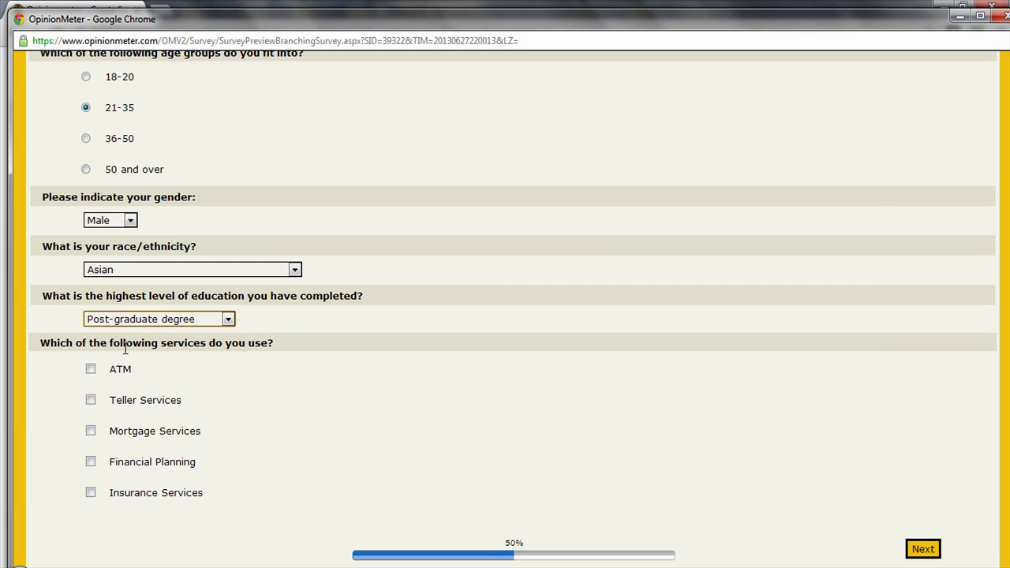
left_click(91, 369)
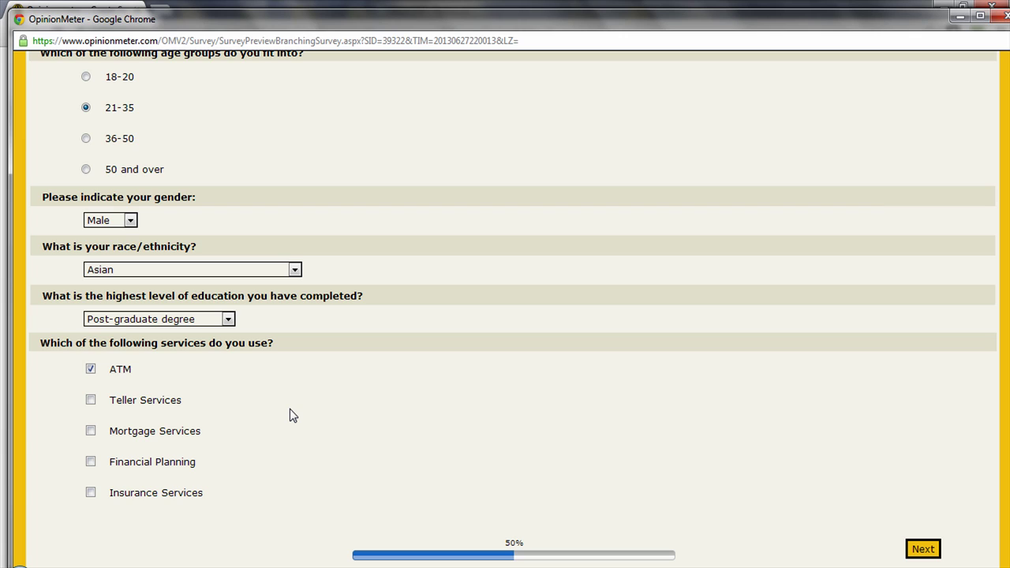
left_click(91, 402)
left_click(923, 550)
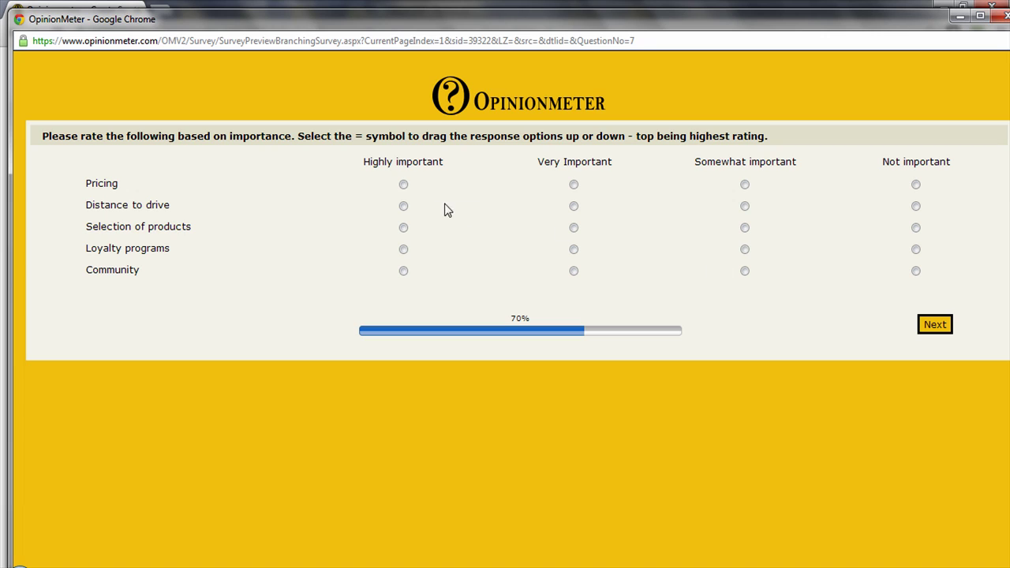
Step: Rate Pricing as Highly important and the other four matrix items as Very Important, and submit the page
left_click(403, 185)
left_click(574, 228)
left_click(574, 249)
left_click(574, 271)
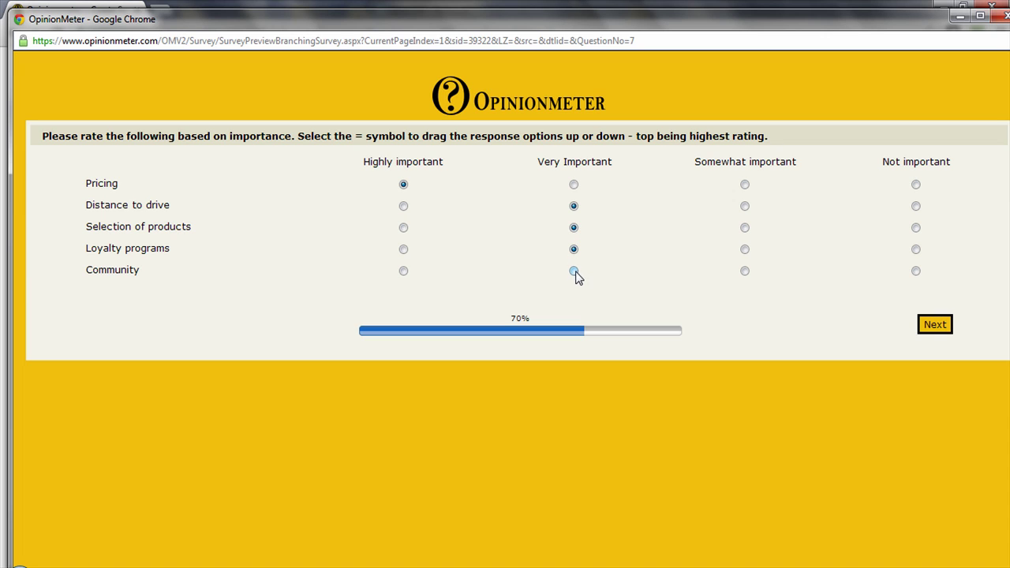
left_click(933, 325)
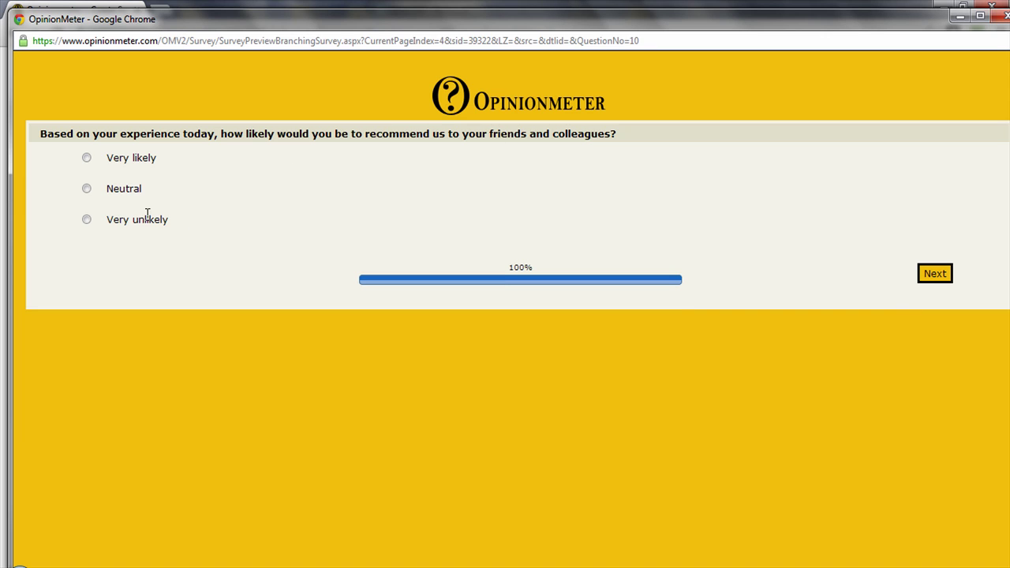
Step: Answer the recommendation question with Very likely, finish the survey and close the preview
left_click(87, 157)
left_click(931, 274)
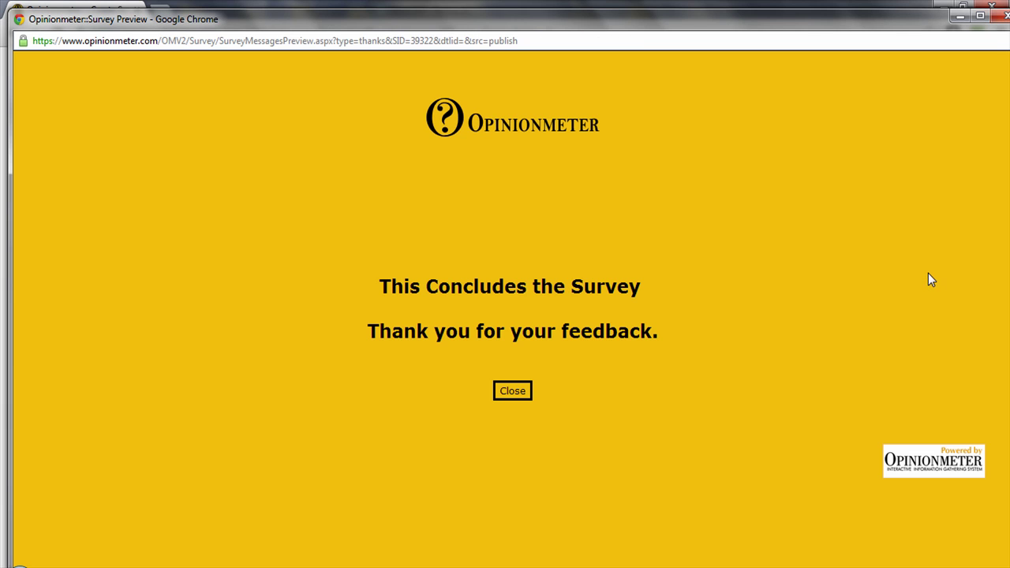
left_click(523, 395)
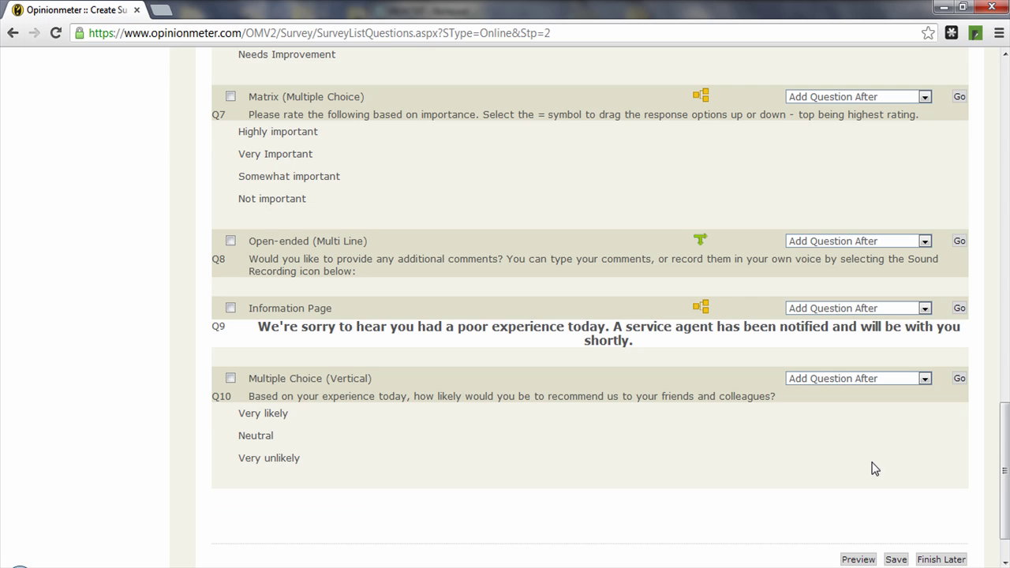
Step: Start a new survey preview and answer the profile questions with 36-50, Female, Asian and Some post-graduate study
left_click(866, 558)
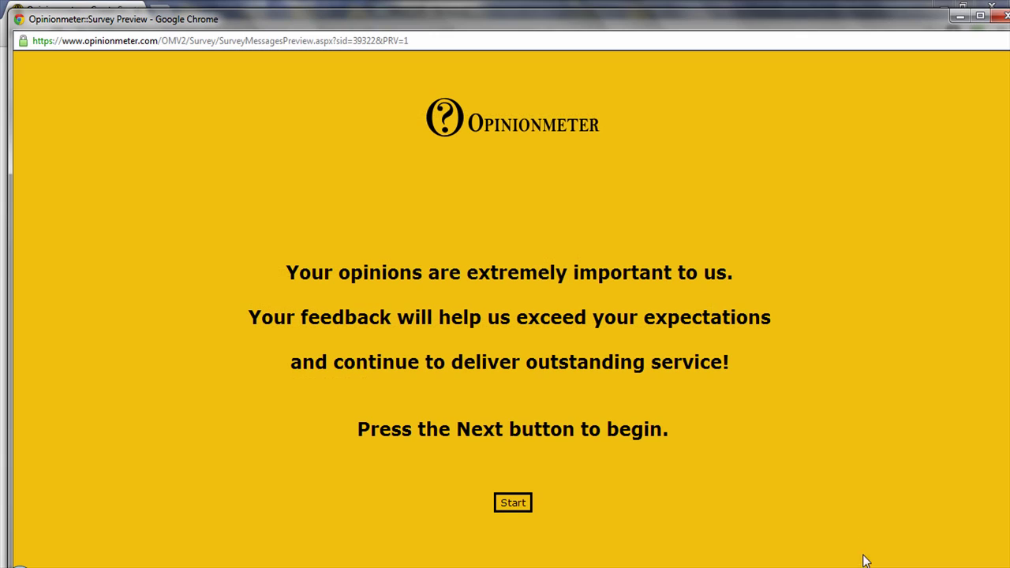
left_click(513, 503)
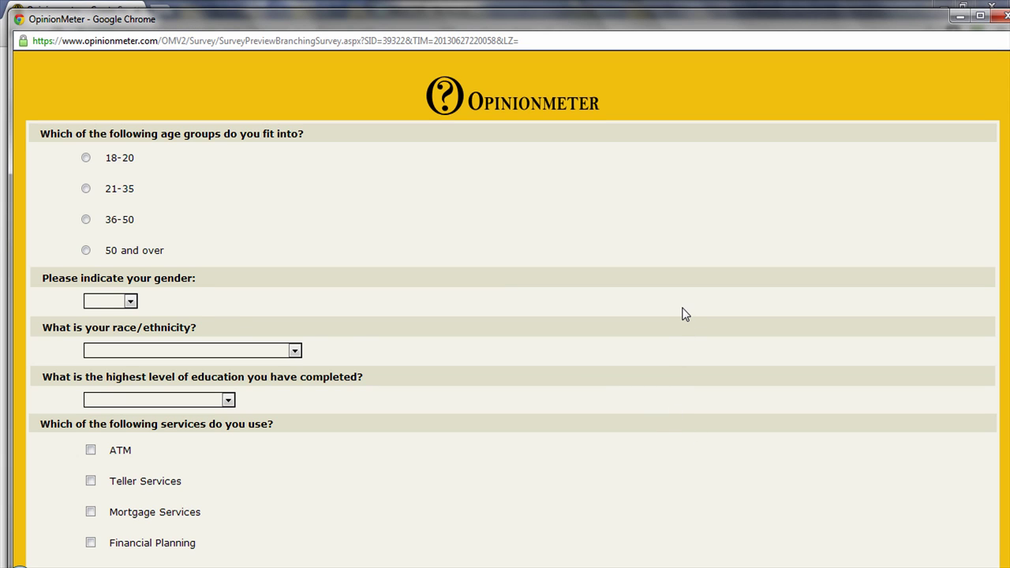
scroll(683, 311, "down", 1)
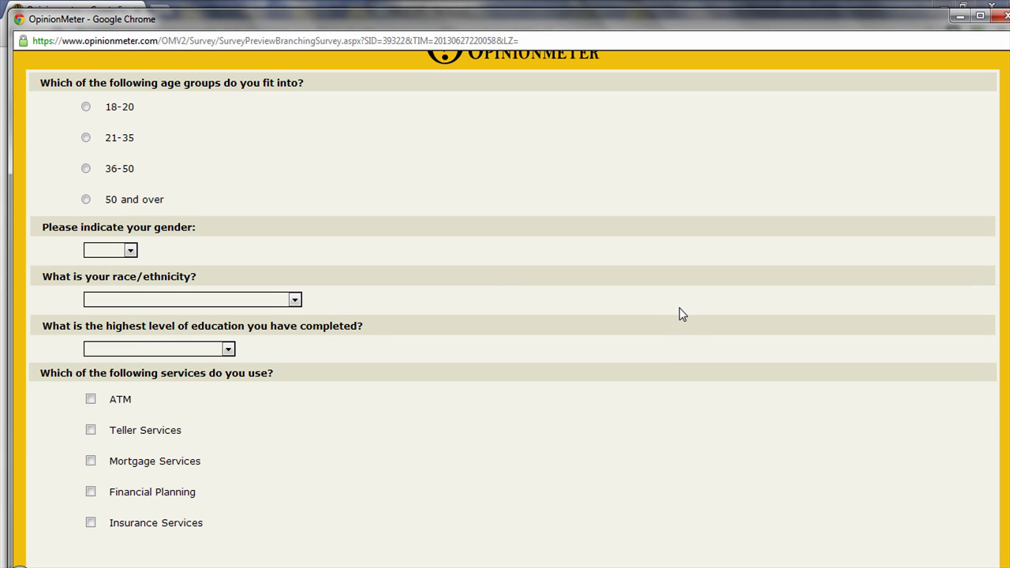
left_click(86, 168)
left_click(95, 249)
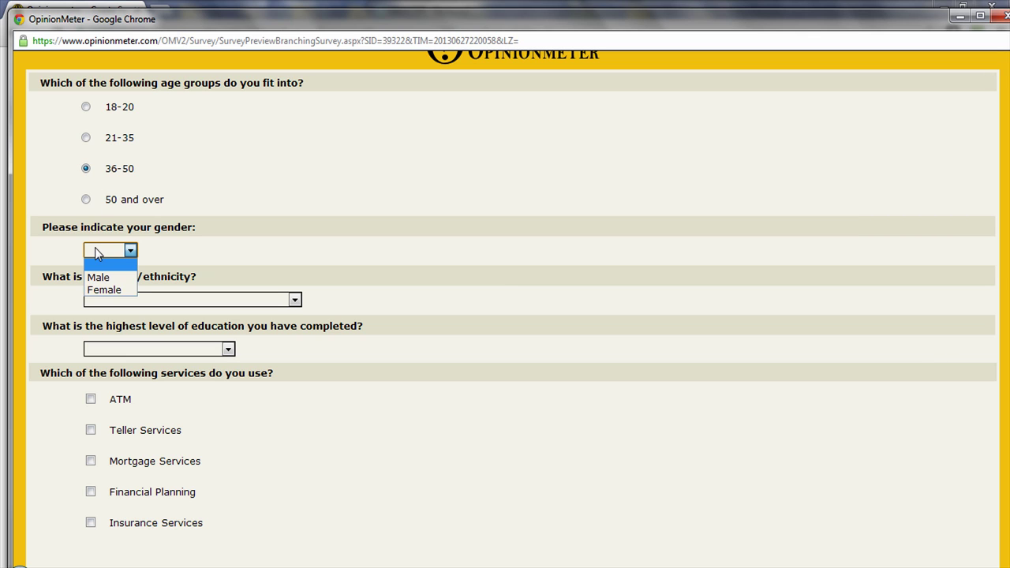
left_click(98, 286)
left_click(101, 300)
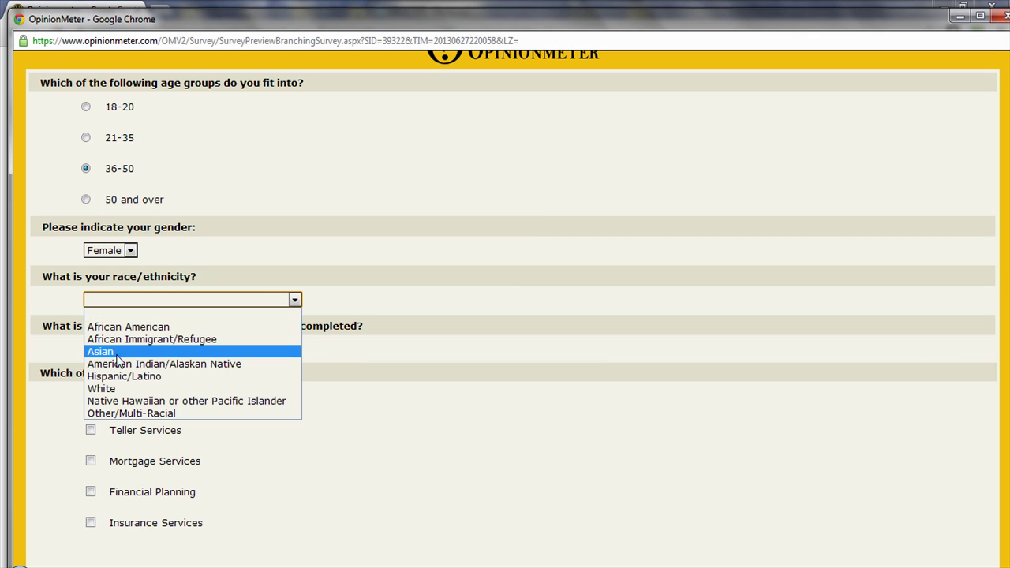
left_click(117, 353)
left_click(191, 350)
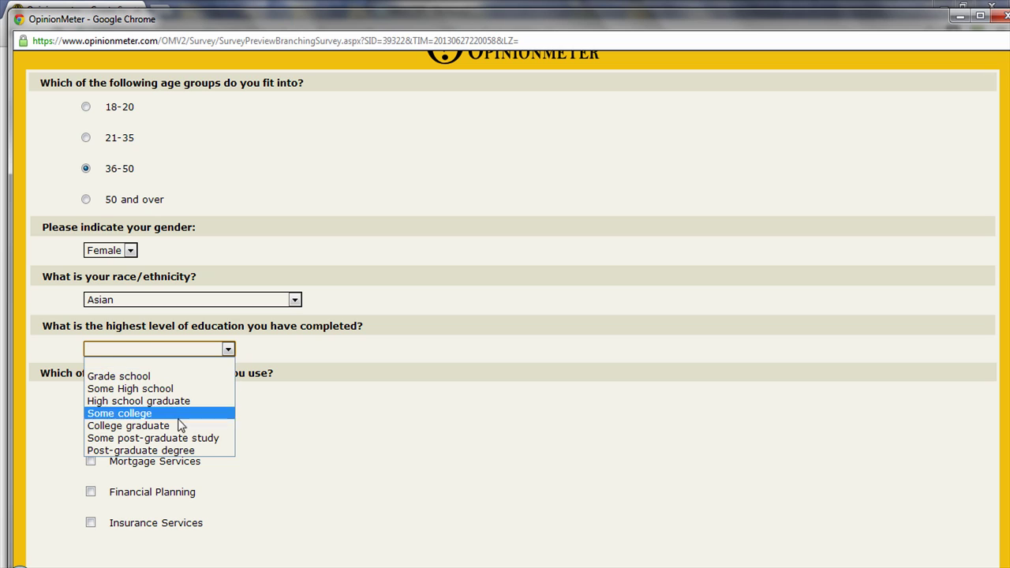
left_click(207, 440)
Step: Choose only Mortgage Services as the service used and continue to the following preview page
scroll(238, 458, "down", 1)
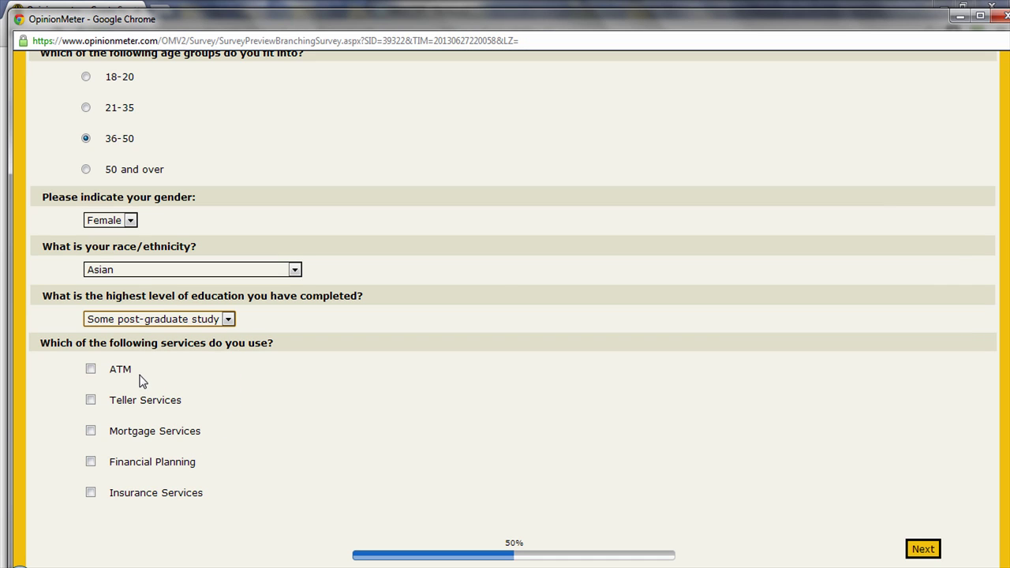
left_click(91, 431)
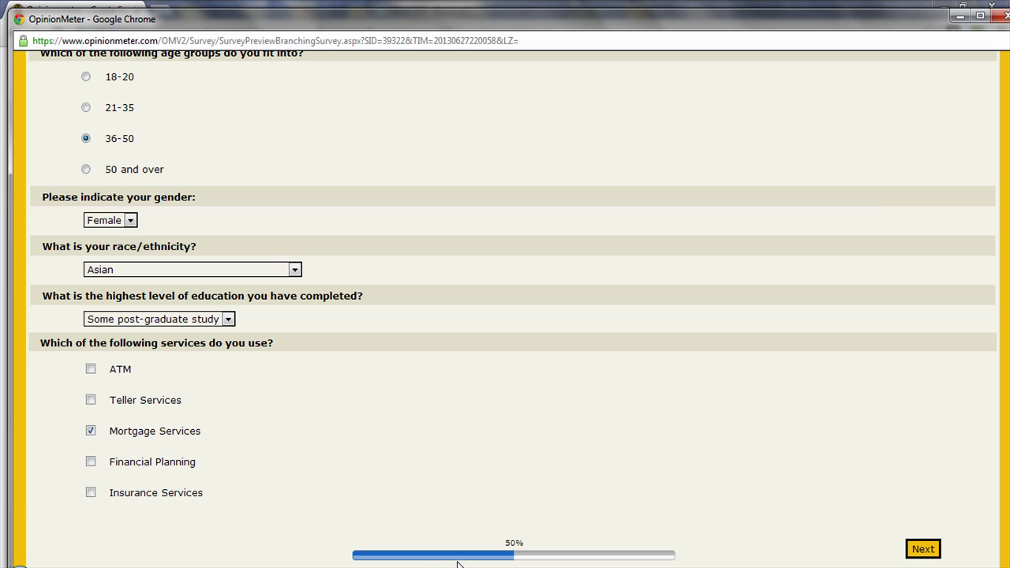
left_click(922, 550)
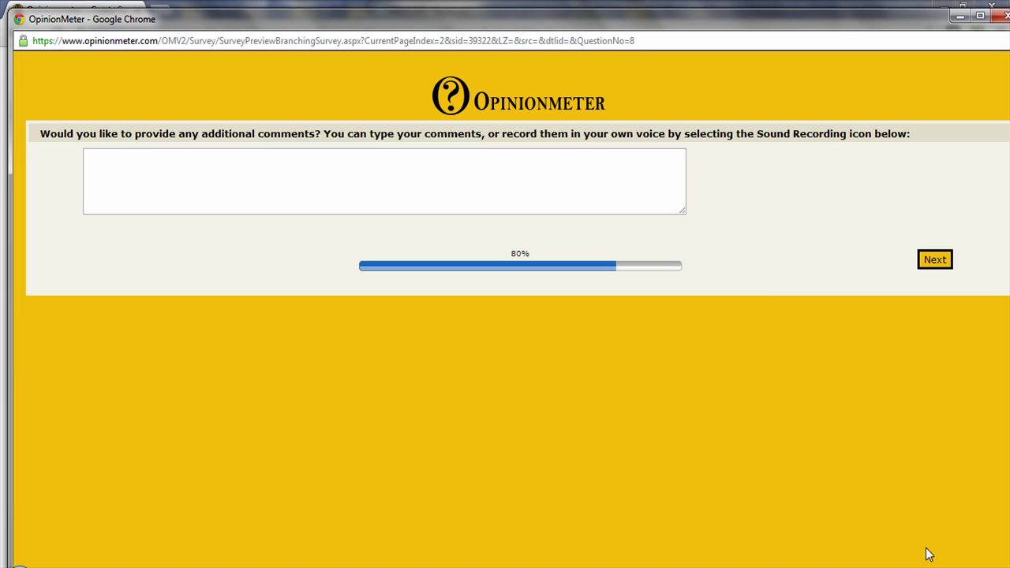
Step: Submit the additional comment "The service was poor today.", continue past the information page and close the preview
left_click(589, 157)
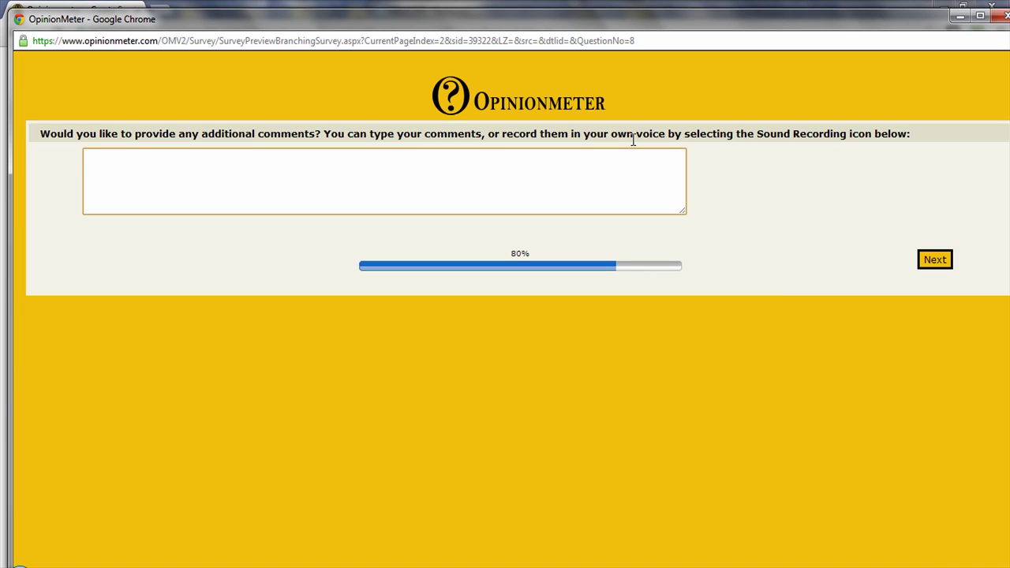
type("The service was poor t")
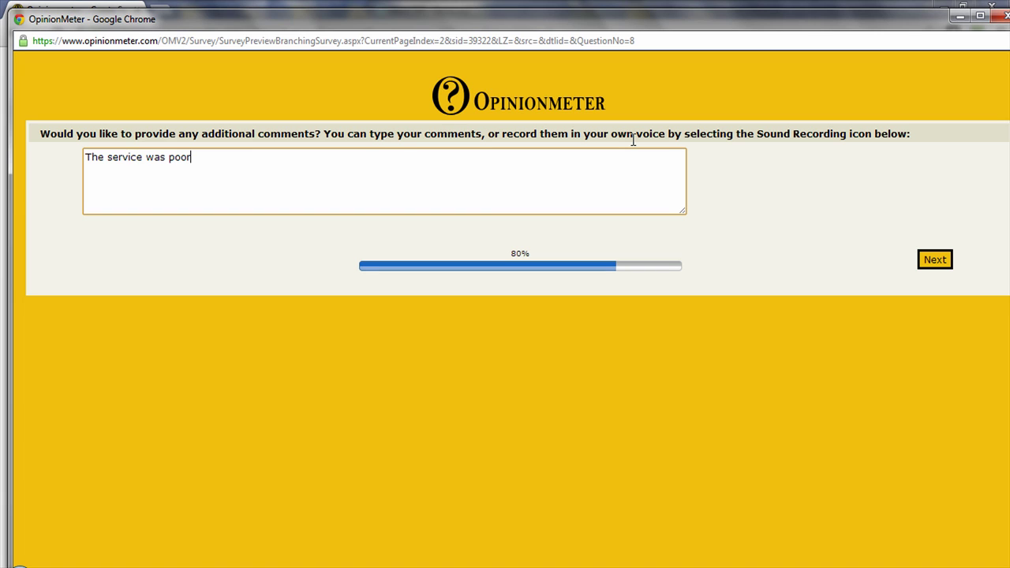
type("oday.")
left_click(934, 262)
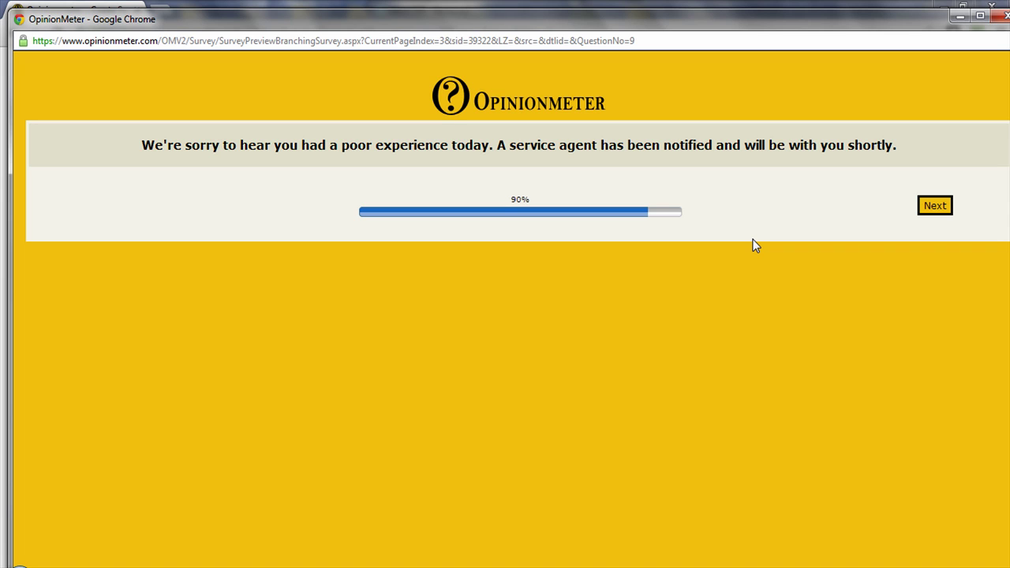
left_click(926, 207)
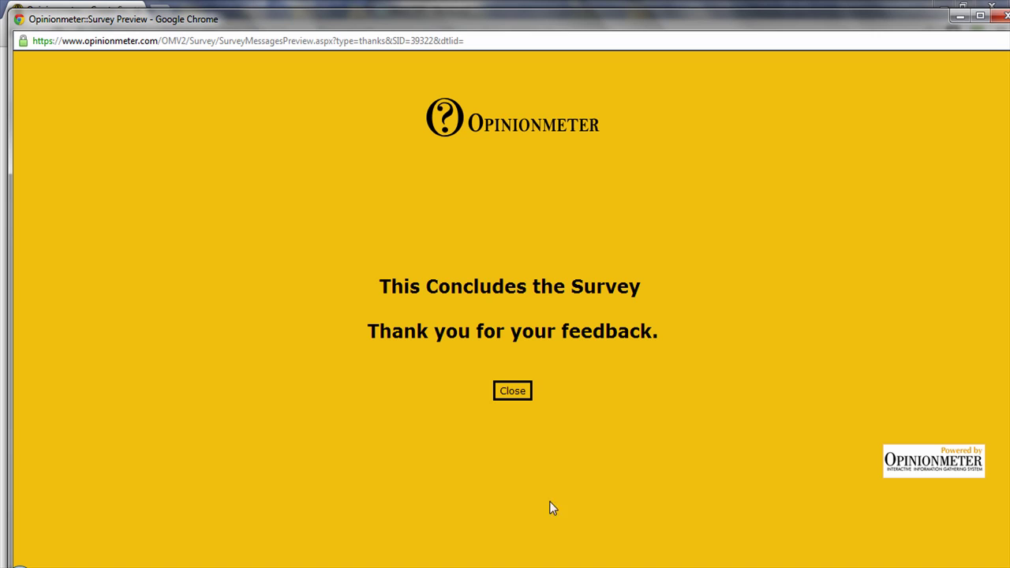
left_click(514, 393)
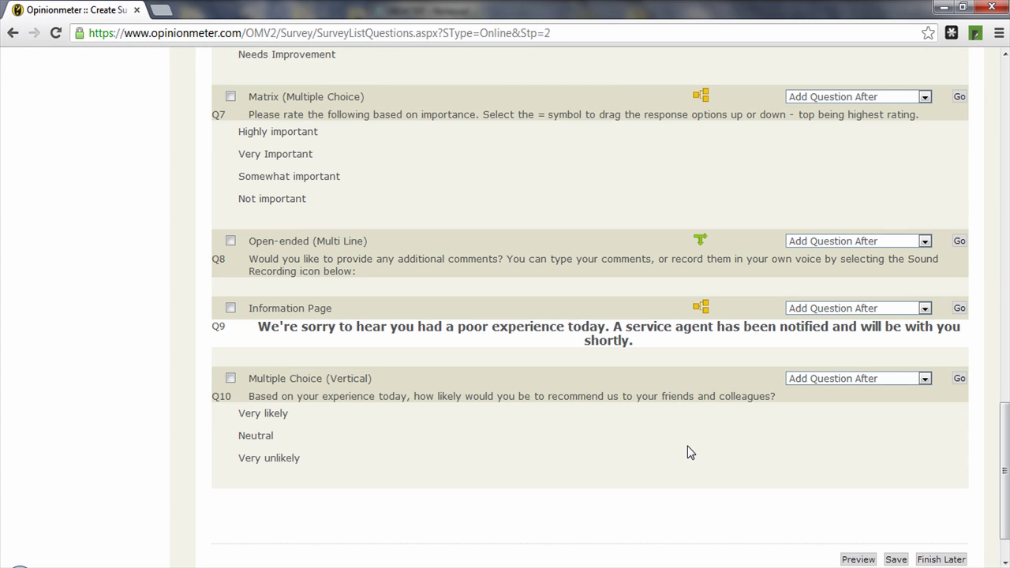
Step: Look back over the survey's question list from Q10 up to Q4
scroll(688, 446, "up", 1)
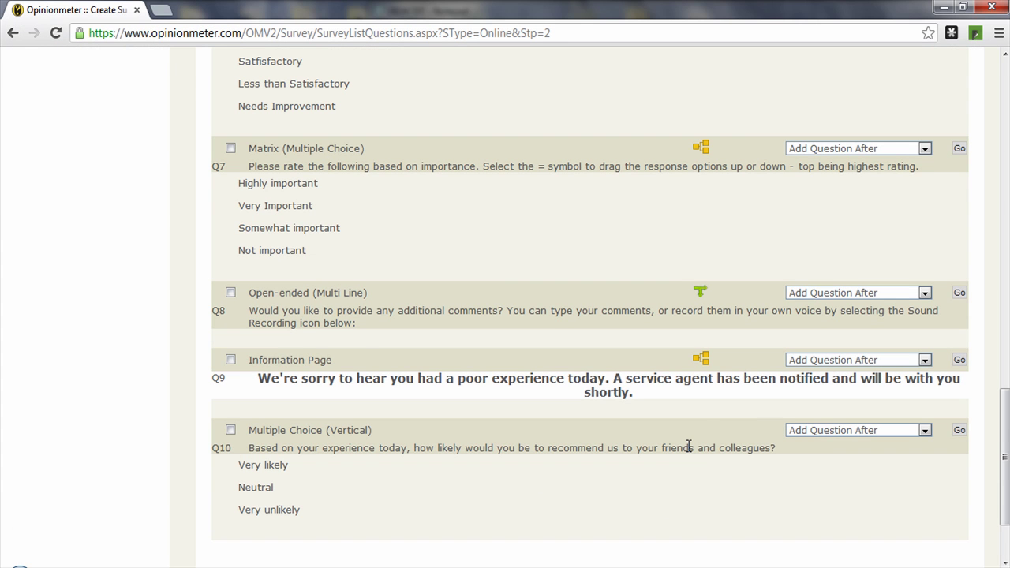
scroll(688, 447, "up", 5)
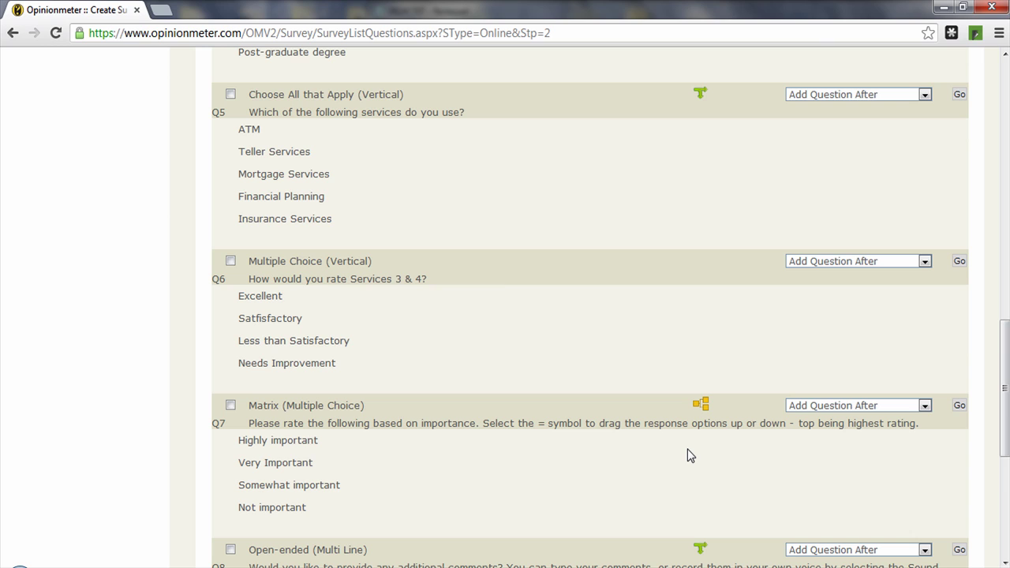
scroll(687, 450, "up", 4)
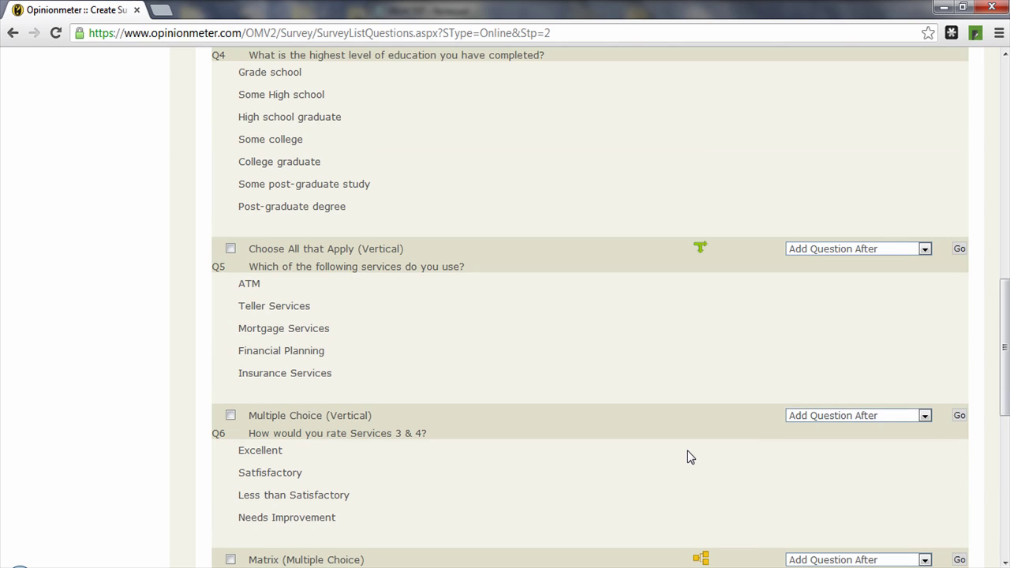
scroll(688, 458, "up", 1)
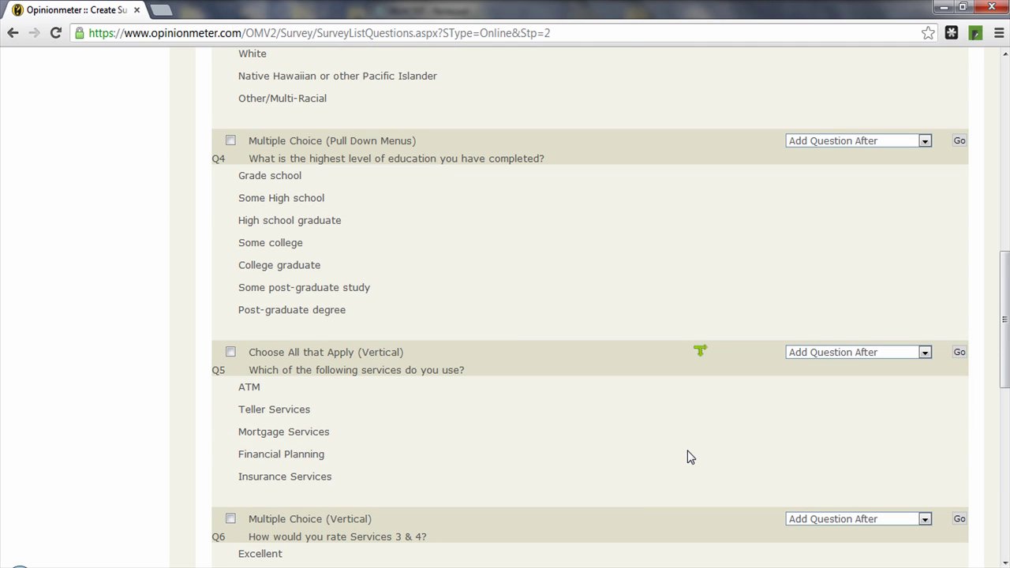